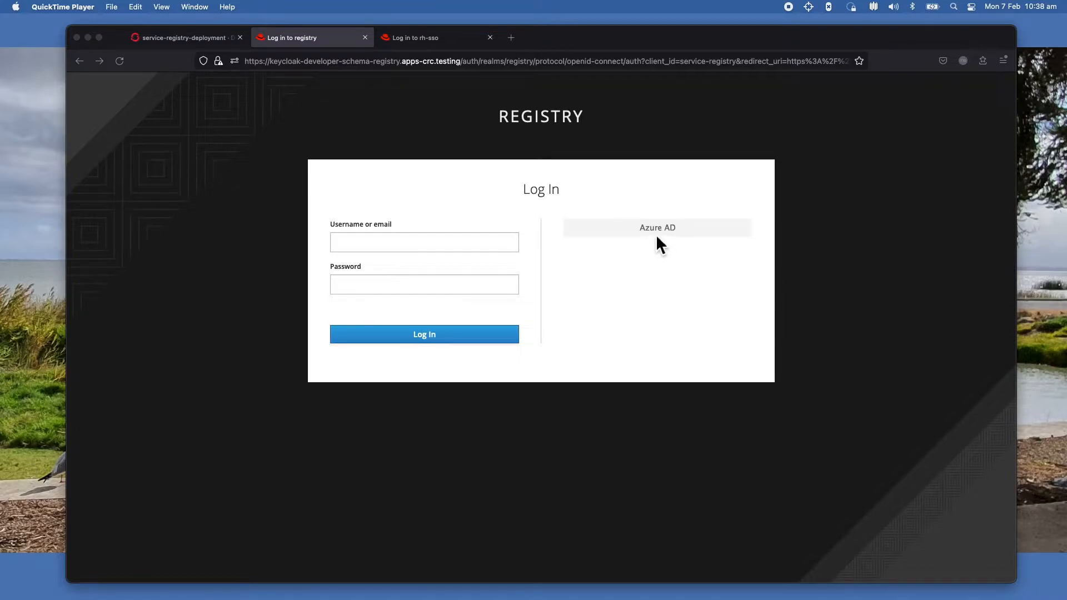
# Sign in through Azure AD with the account password and an SMS verification code
pyautogui.click(671, 234)
pyautogui.click(676, 236)
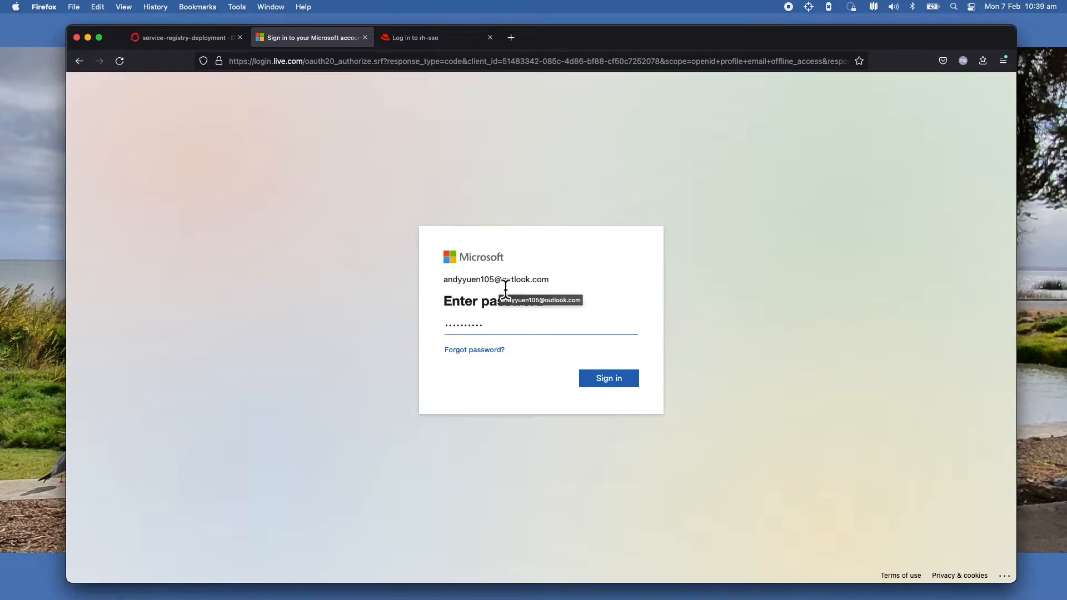
pyautogui.click(621, 389)
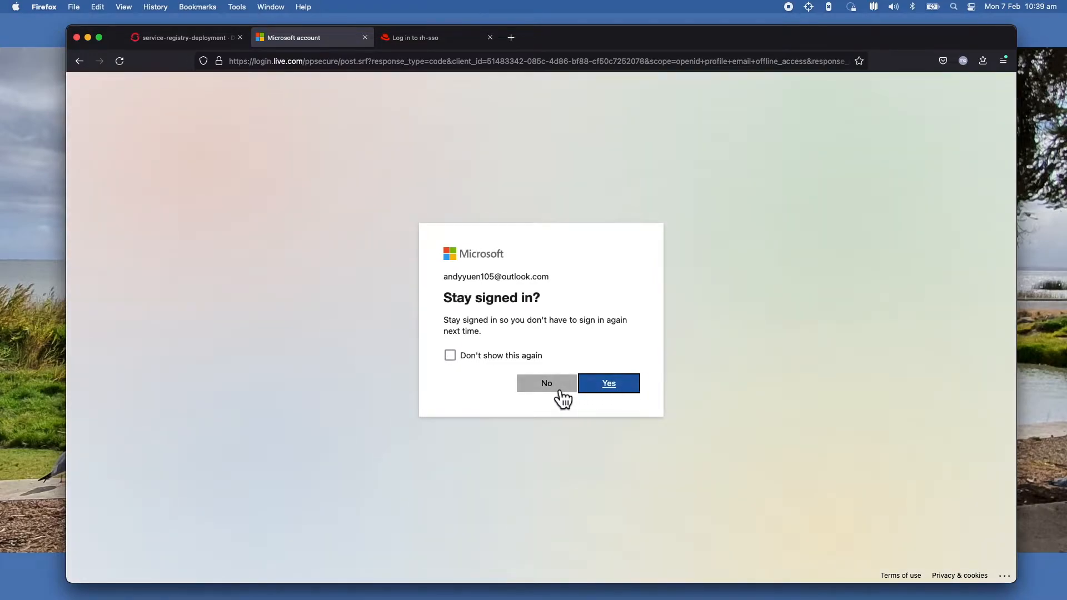
pyautogui.click(613, 383)
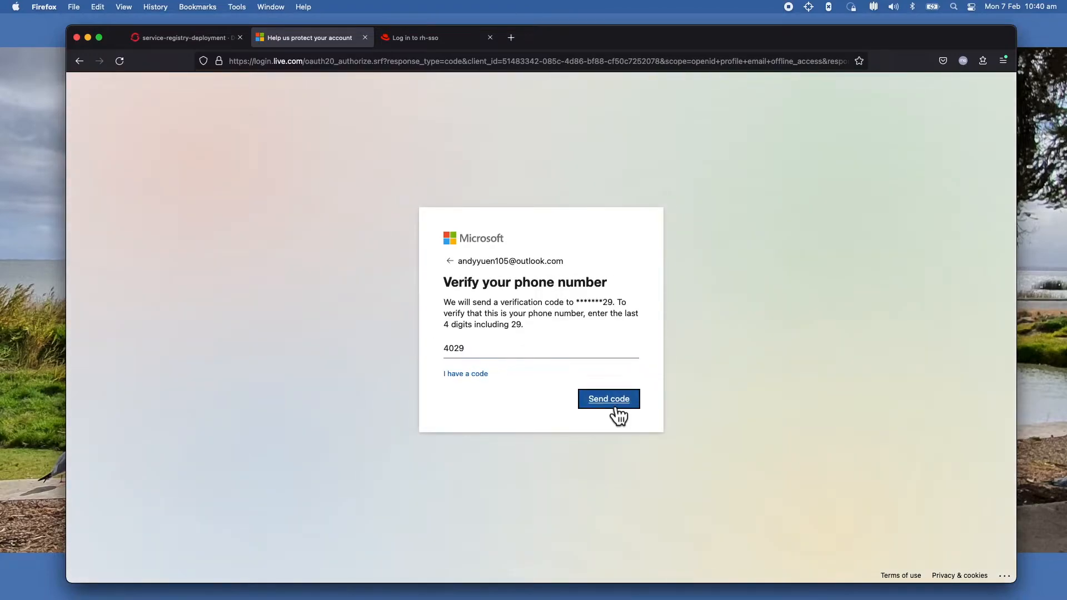
pyautogui.click(608, 400)
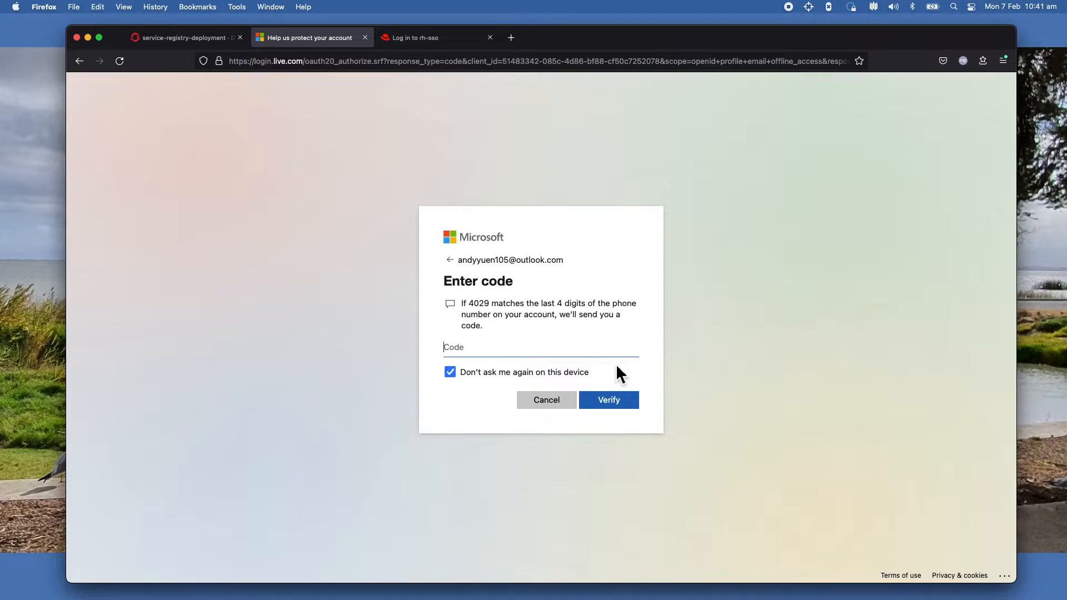
pyautogui.click(611, 406)
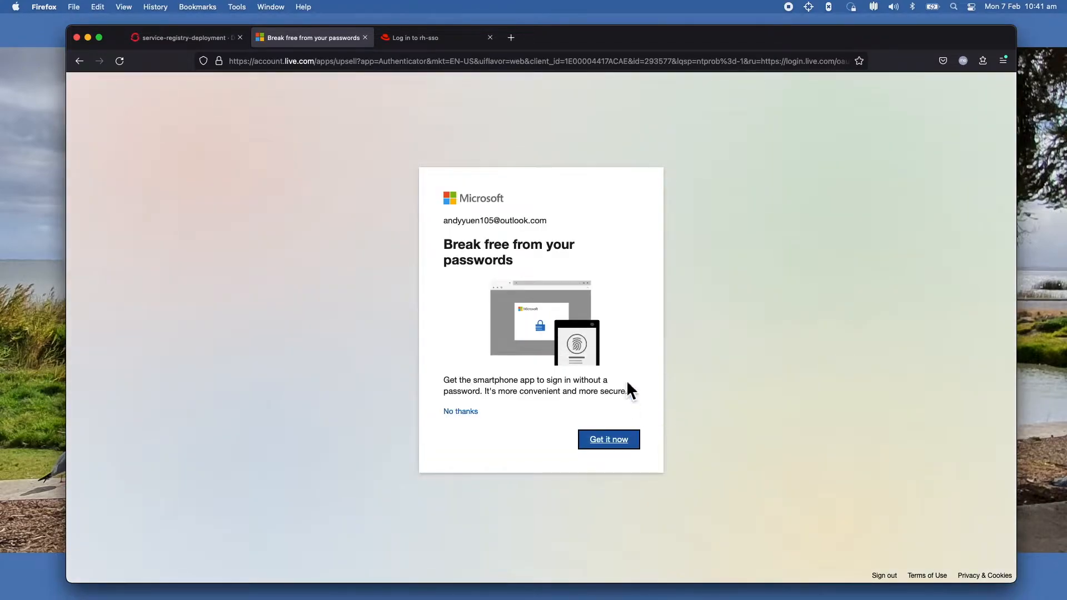
# Skip the Authenticator app offer and delete the SimpleMessage artifact
pyautogui.click(470, 417)
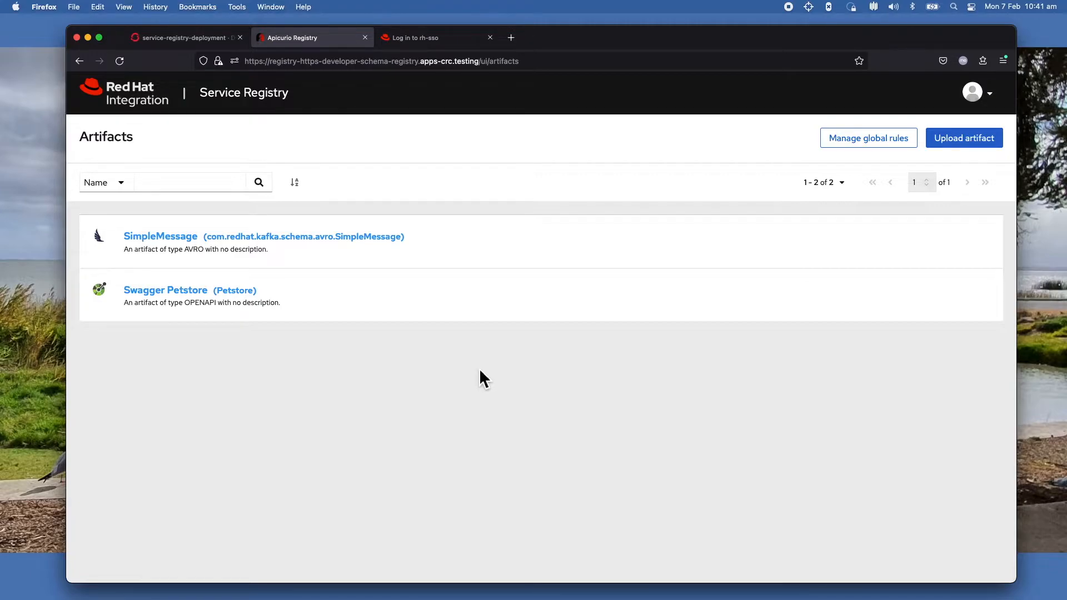
pyautogui.click(352, 250)
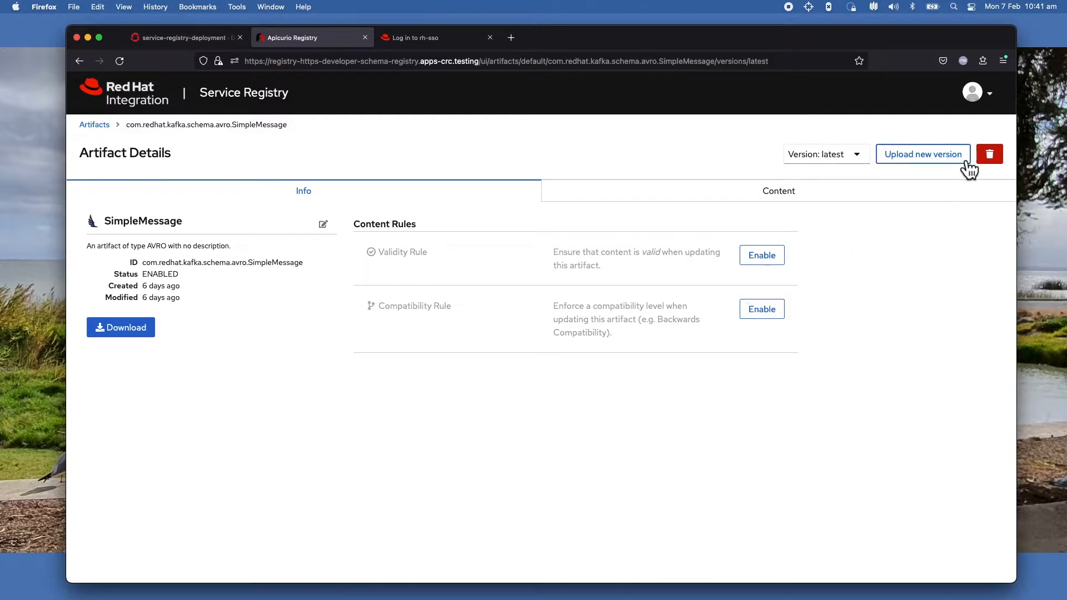
pyautogui.click(998, 154)
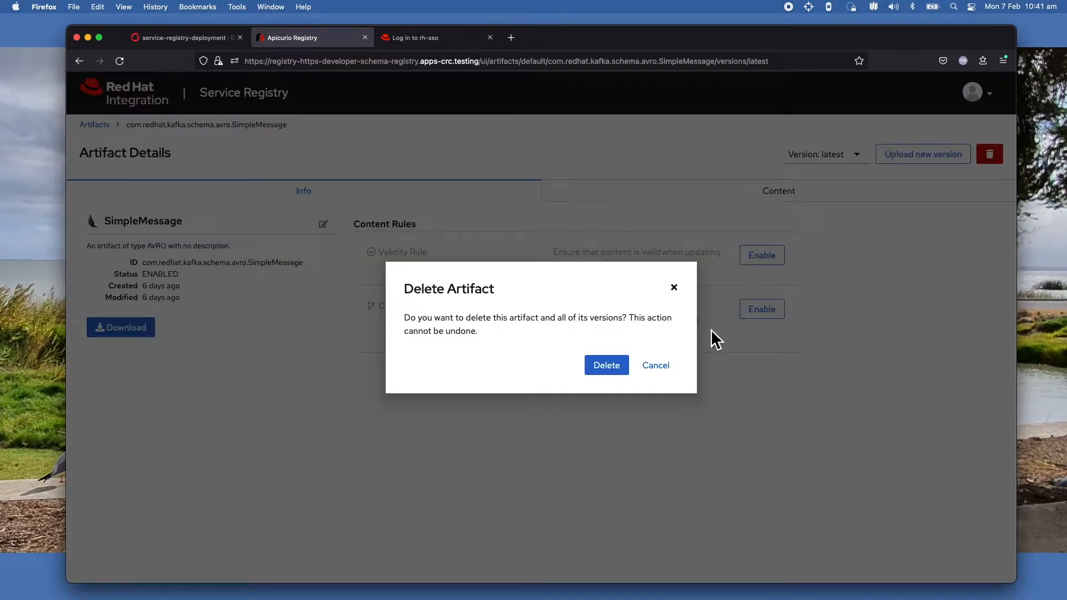
pyautogui.click(610, 365)
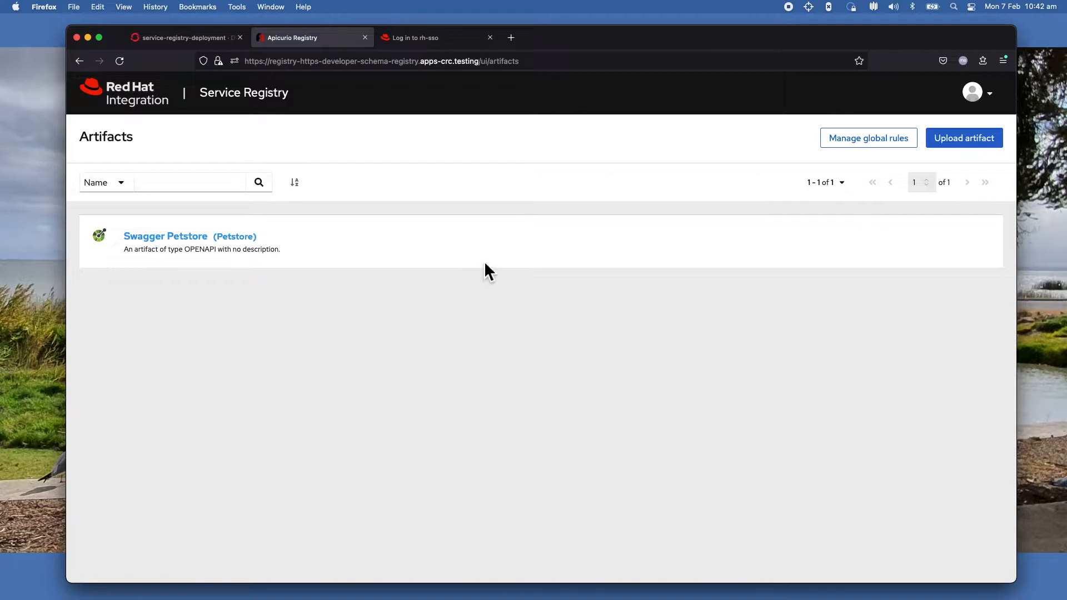
# Delete the Swagger Petstore artifact and bring up the Upload Artifact dialog
pyautogui.click(222, 245)
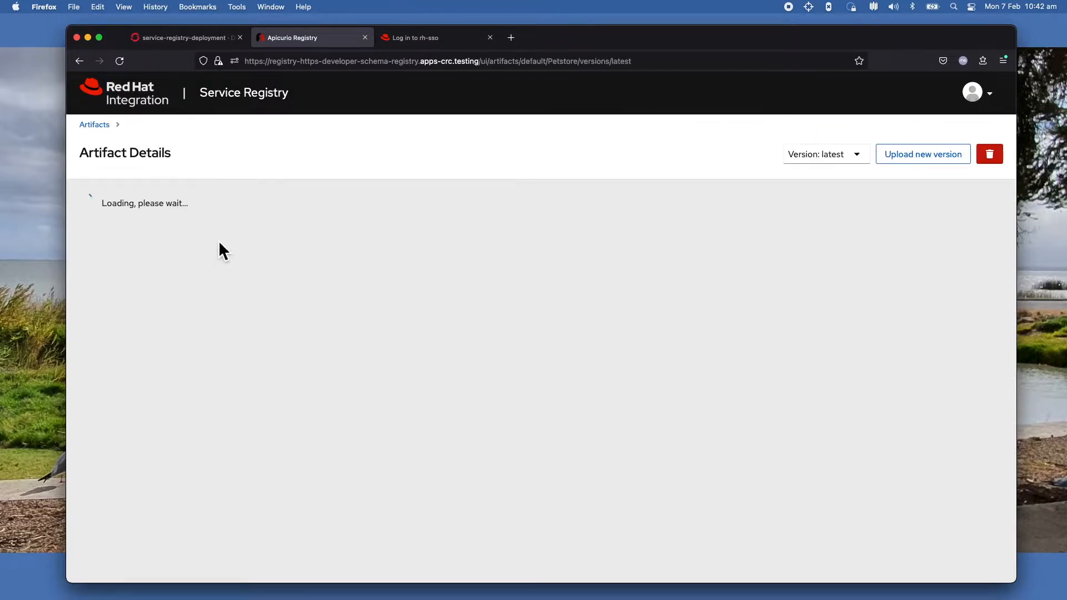
pyautogui.click(991, 155)
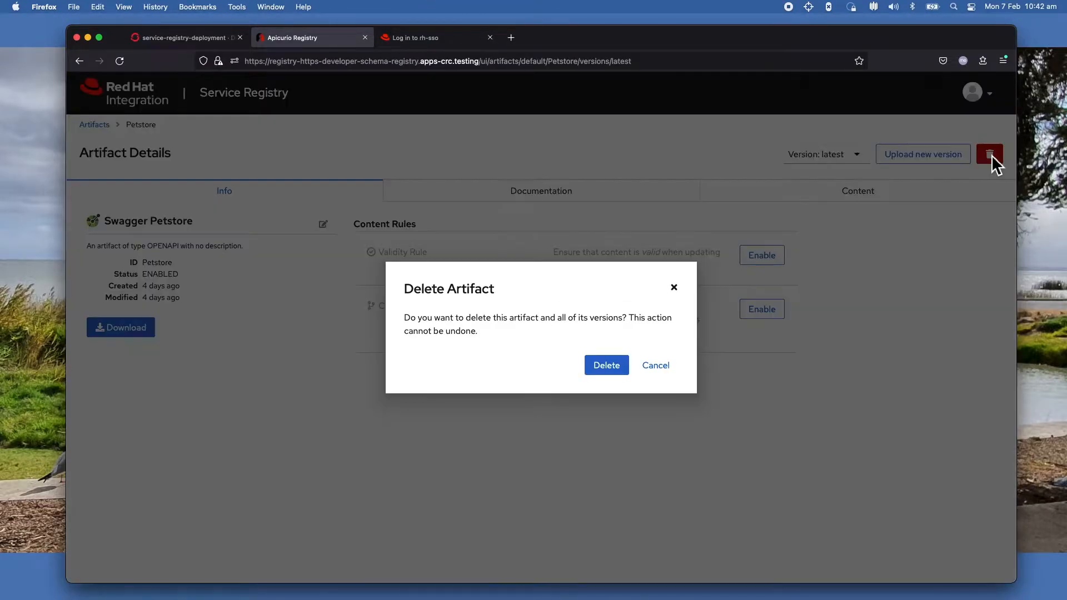
pyautogui.click(609, 373)
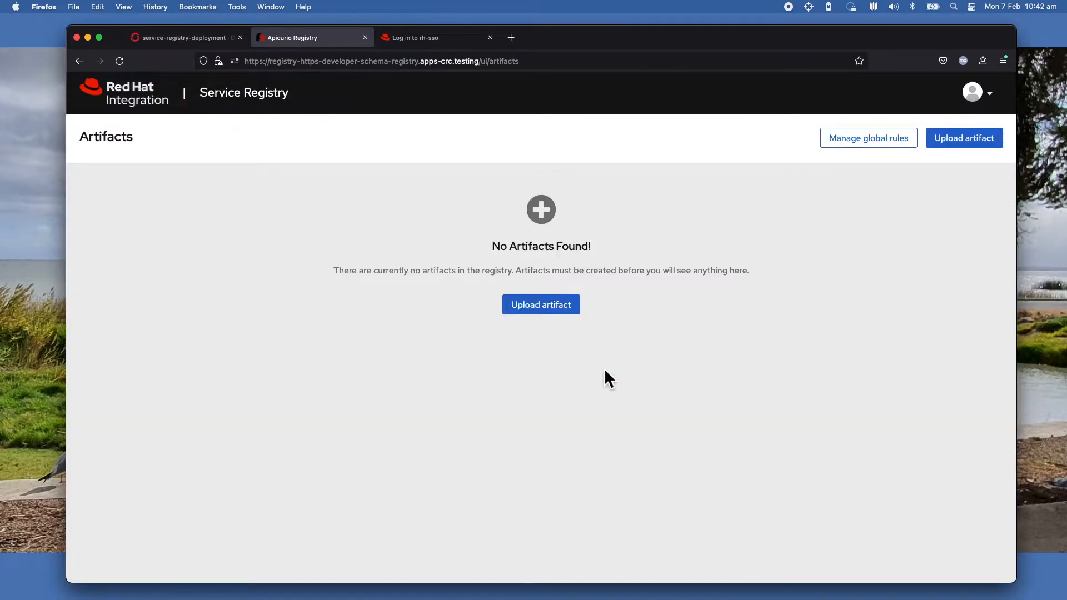
pyautogui.click(561, 309)
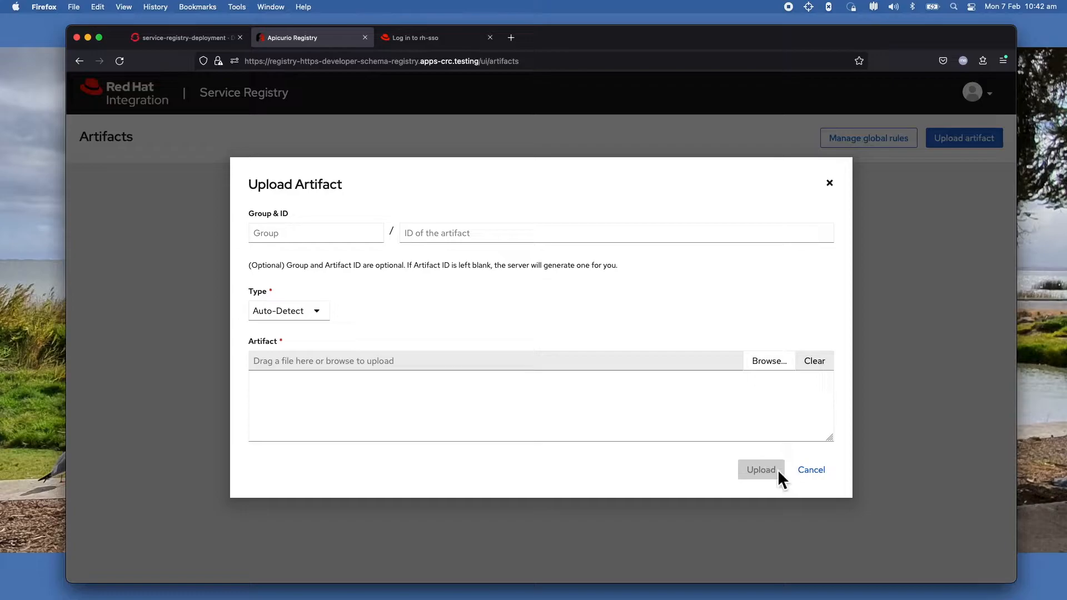
# Upload petstore.yaml from the Workshops folder as a new artifact with a generated ID
pyautogui.click(766, 362)
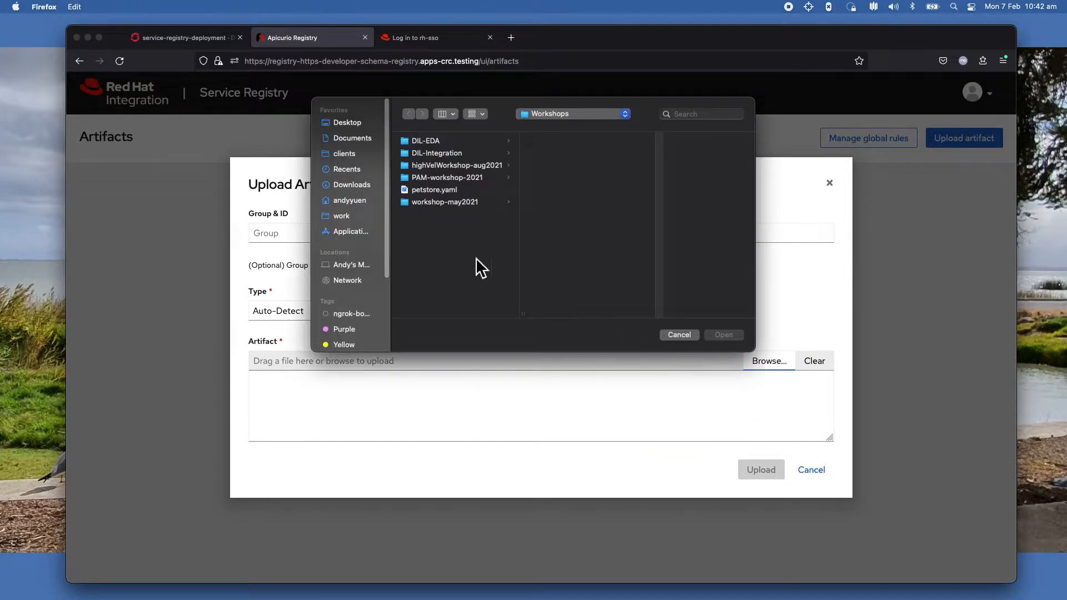
pyautogui.click(442, 189)
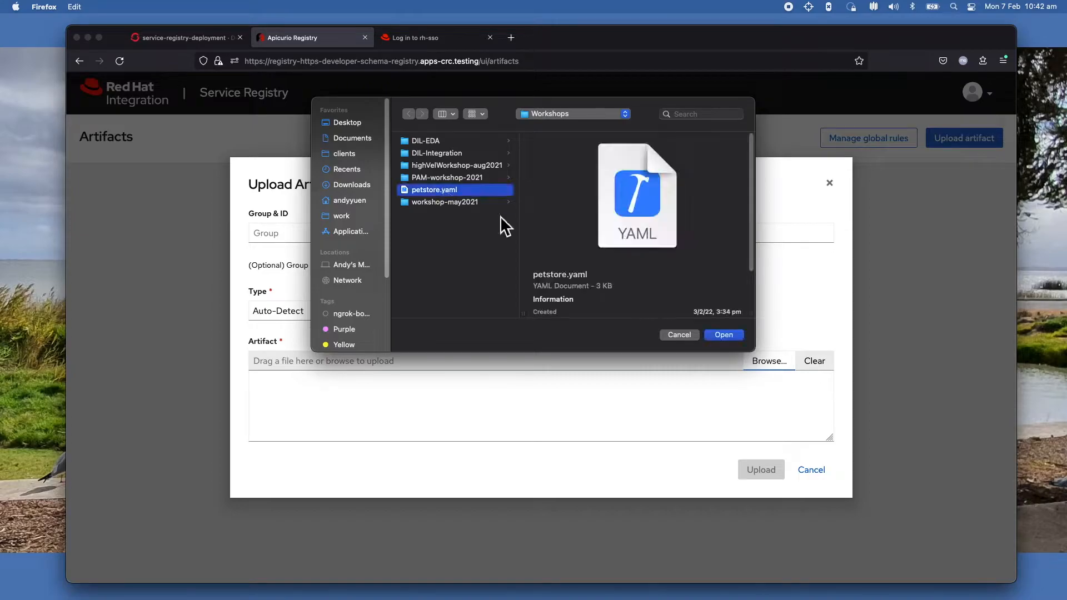
pyautogui.click(726, 335)
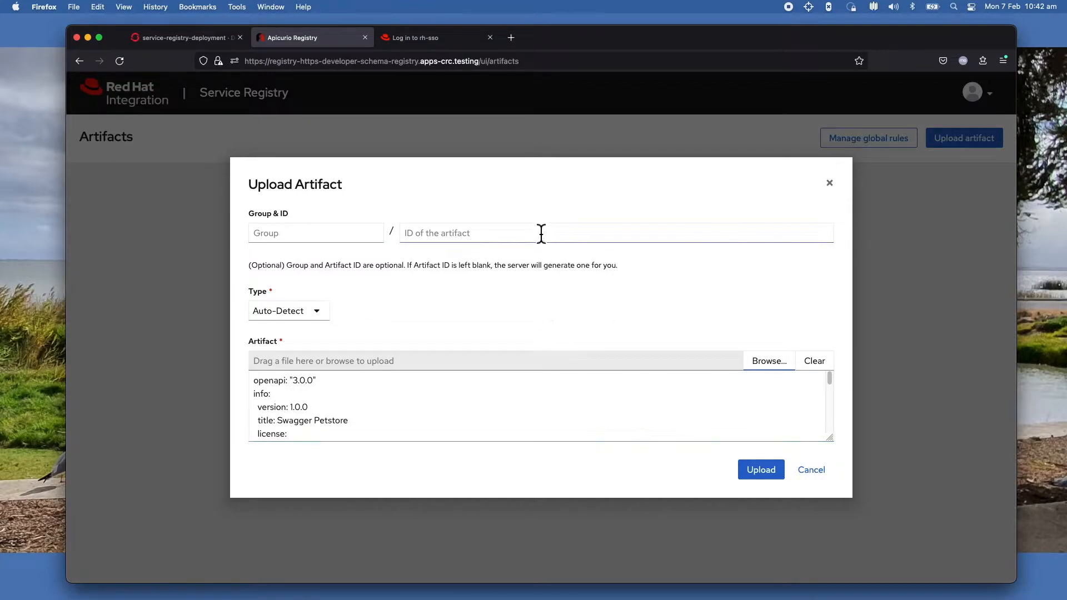
pyautogui.click(758, 473)
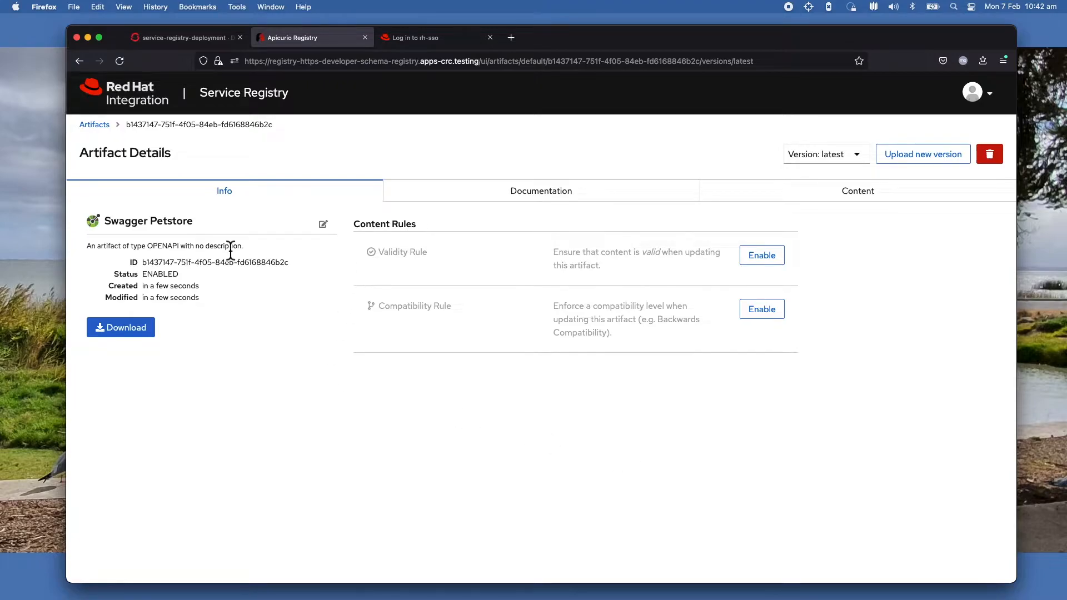
# View the Swagger Petstore artifact's ReDoc documentation, then its raw source content
pyautogui.click(574, 209)
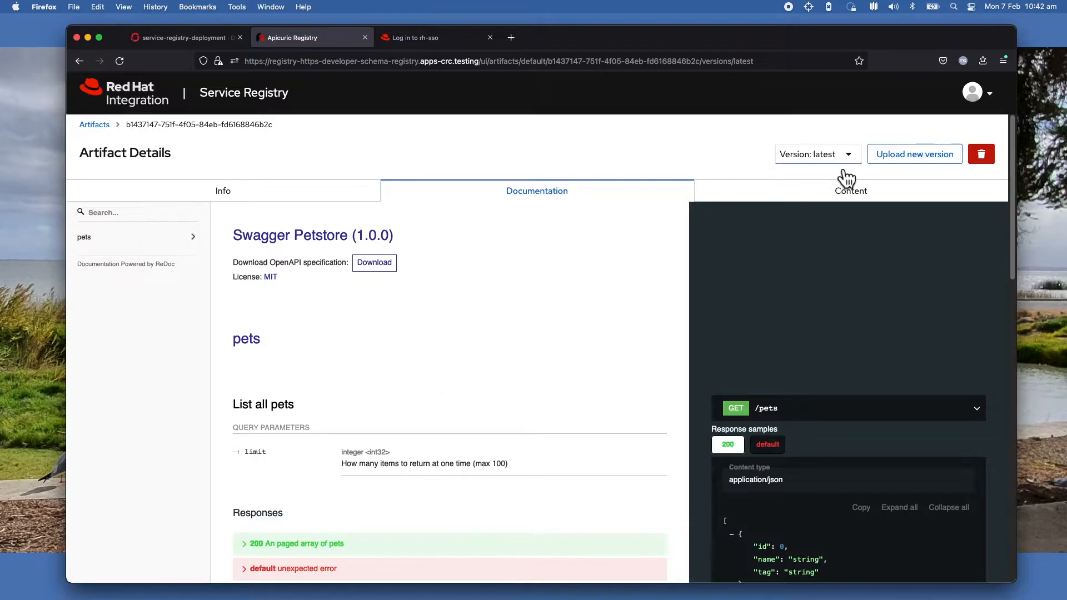
pyautogui.click(869, 201)
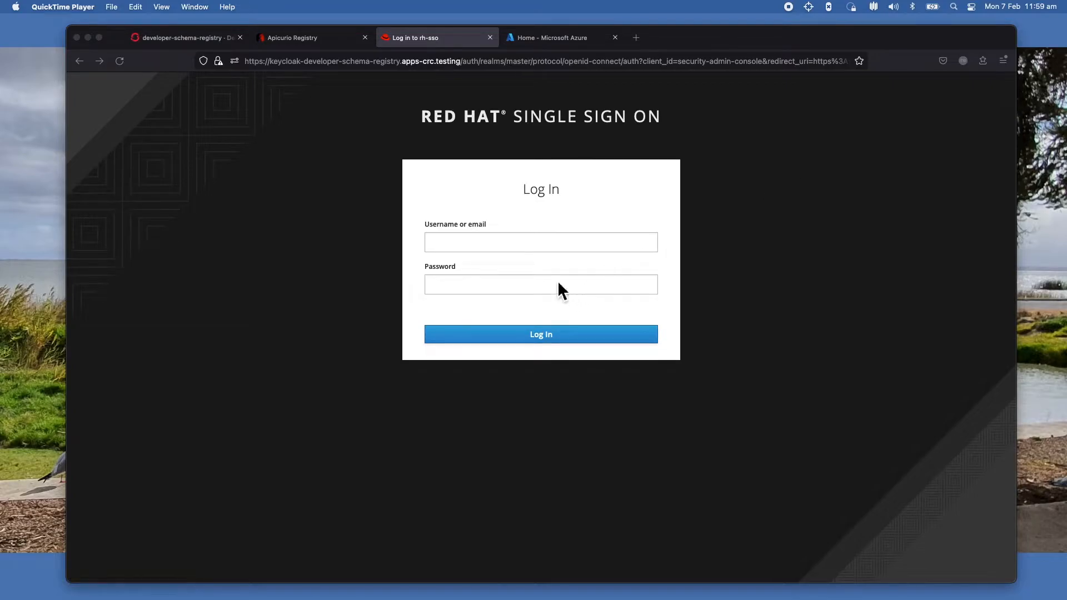
# Log in to the RH-SSO admin console with the saved admin credentials
pyautogui.click(565, 239)
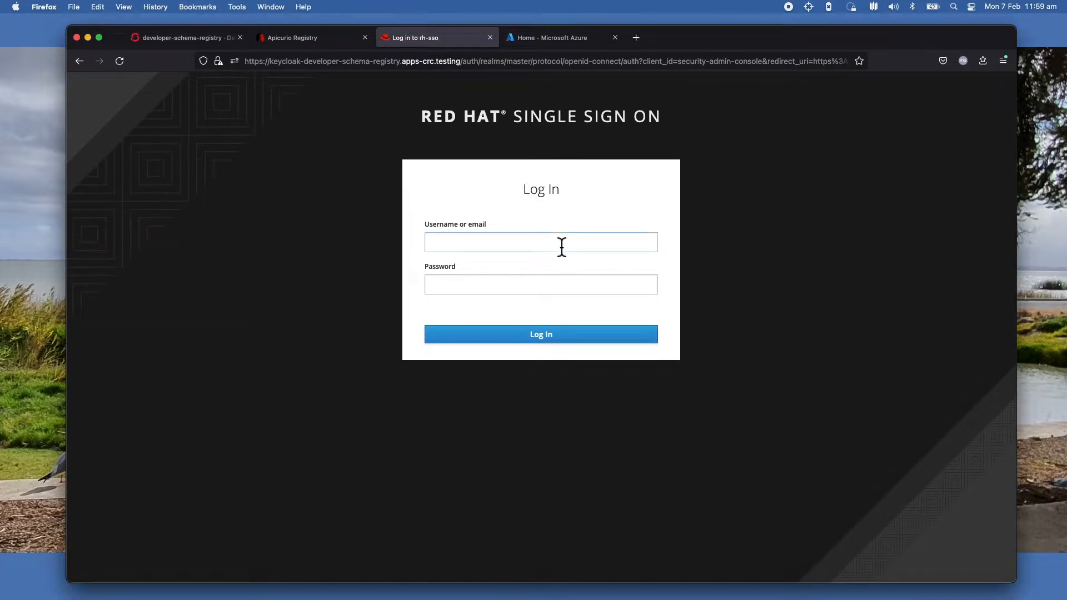
pyautogui.click(561, 245)
pyautogui.click(529, 263)
pyautogui.click(551, 335)
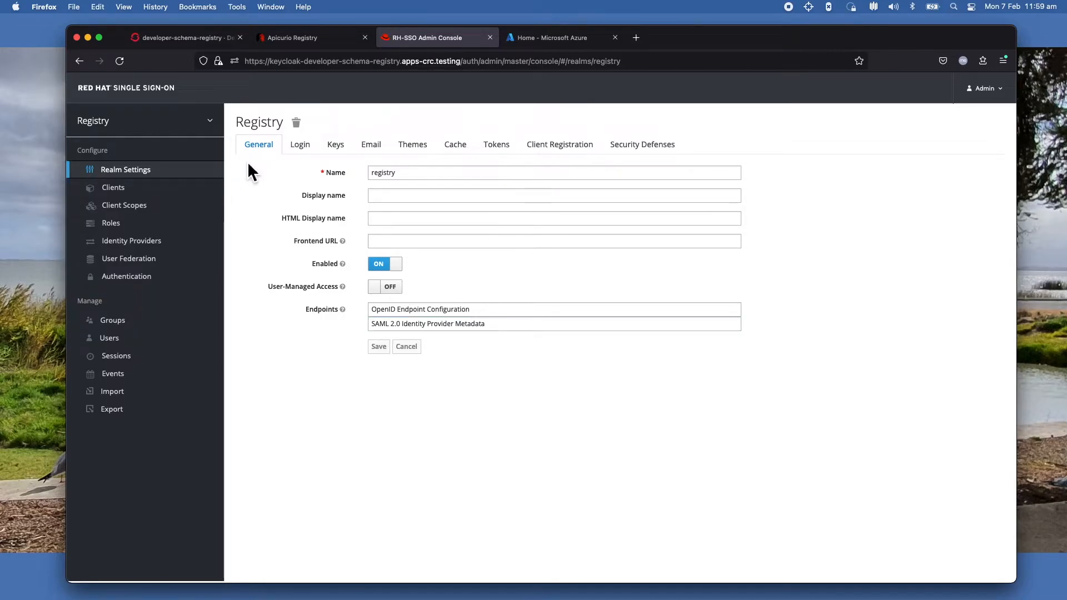
# Open the service-registry client from the Registry realm's Clients list
pyautogui.moveTo(212, 135)
pyautogui.click(141, 194)
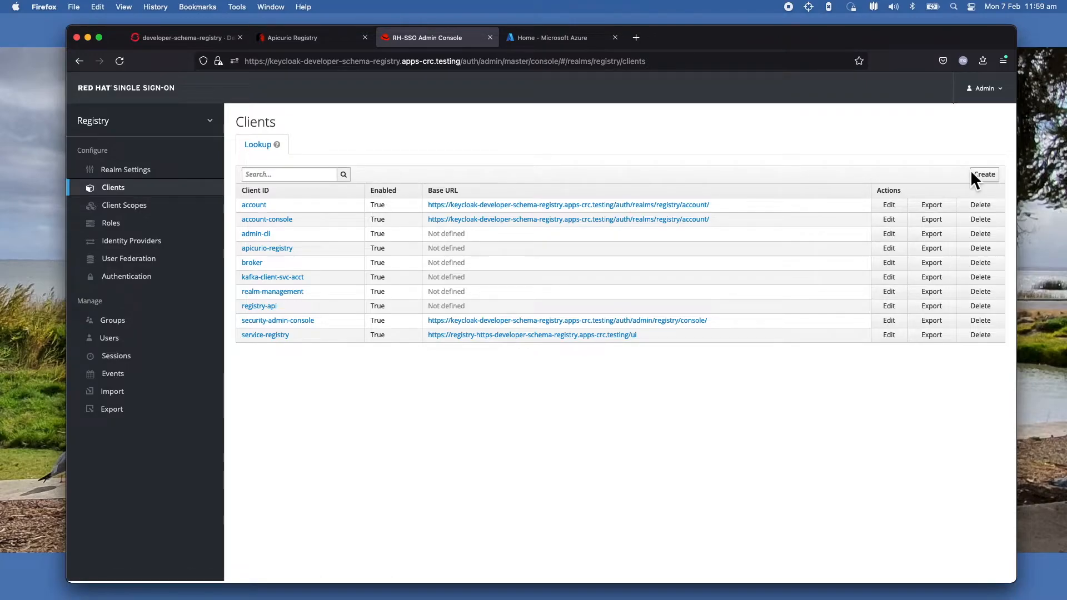
pyautogui.click(280, 340)
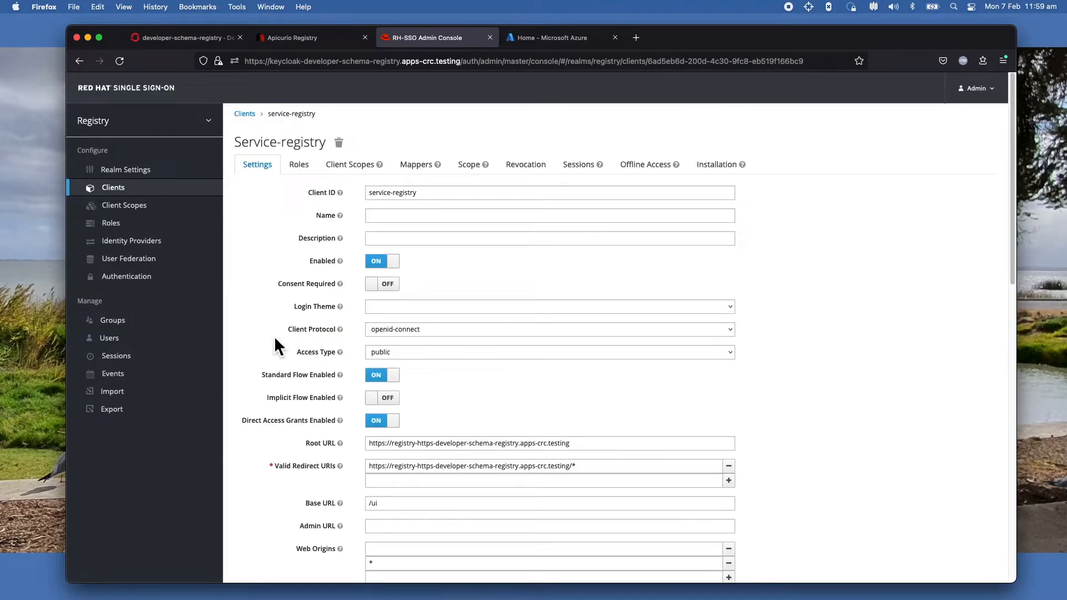
# Keep the client on the openid-connect protocol with public access type
pyautogui.click(430, 215)
pyautogui.scroll(-2, 498, 335)
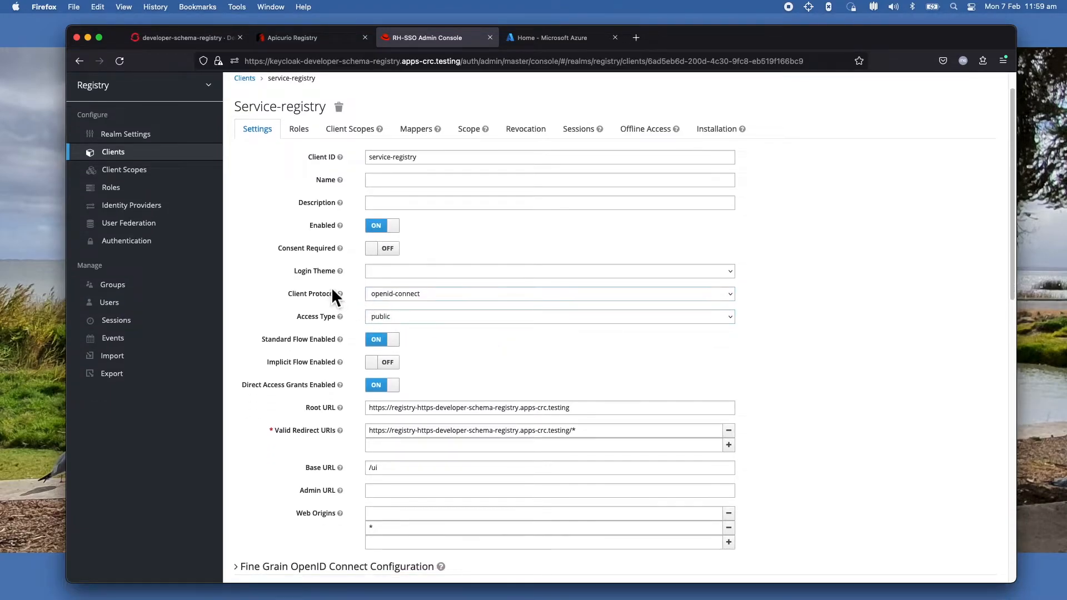
pyautogui.click(731, 292)
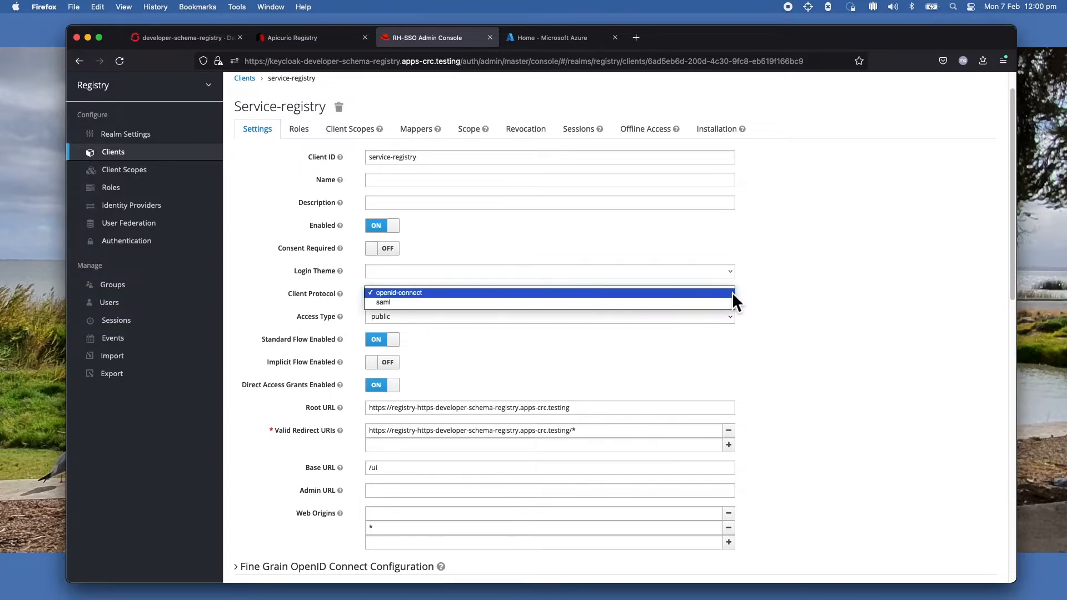
pyautogui.click(805, 283)
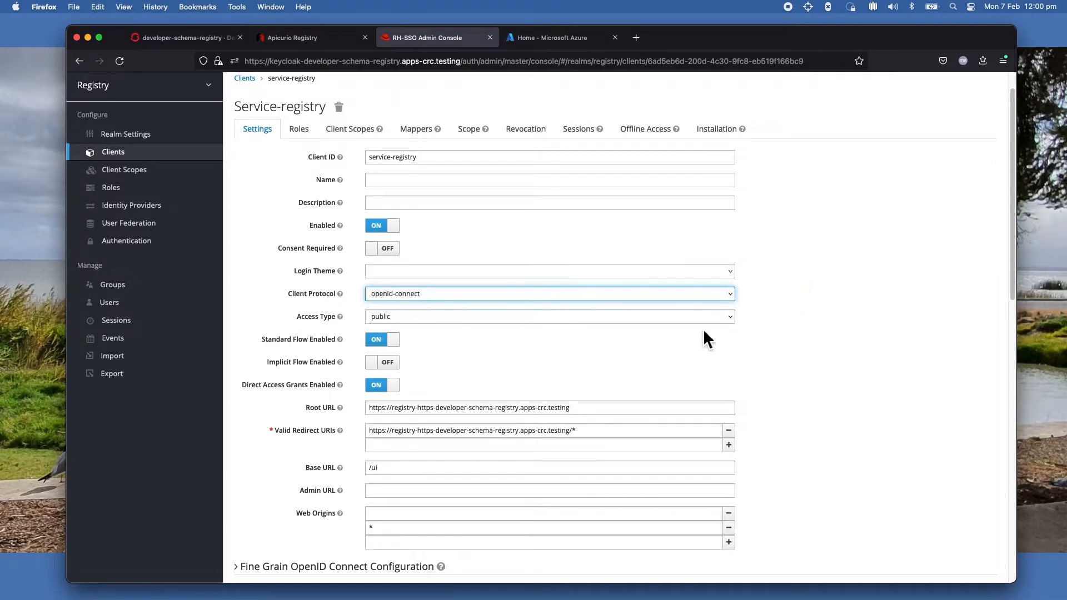
pyautogui.click(731, 318)
pyautogui.click(731, 318)
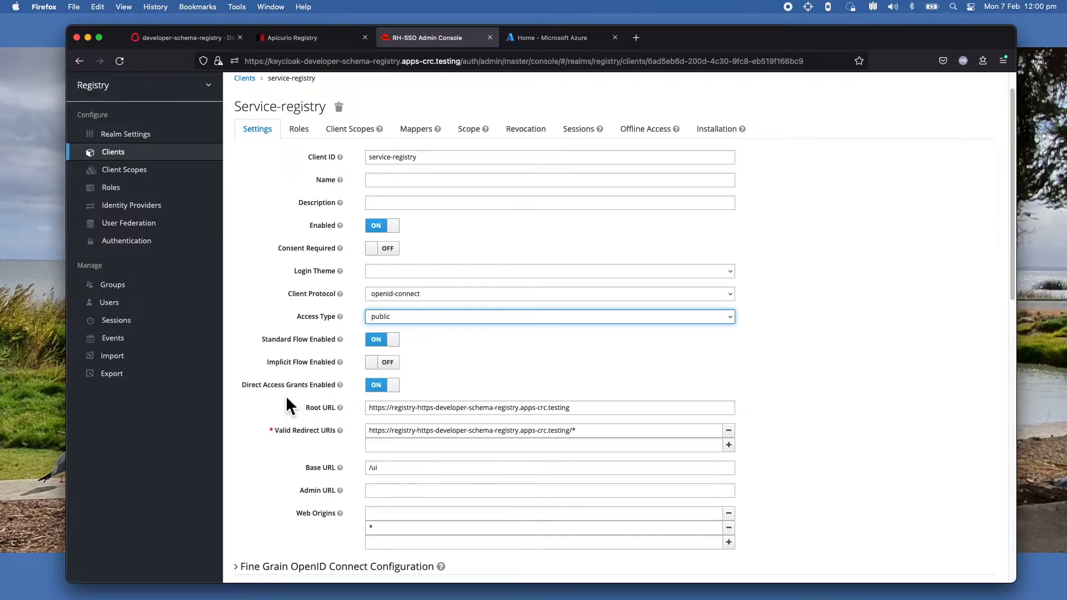
# Append /* to the first Valid Redirect URIs entry
pyautogui.scroll(-1, 288, 400)
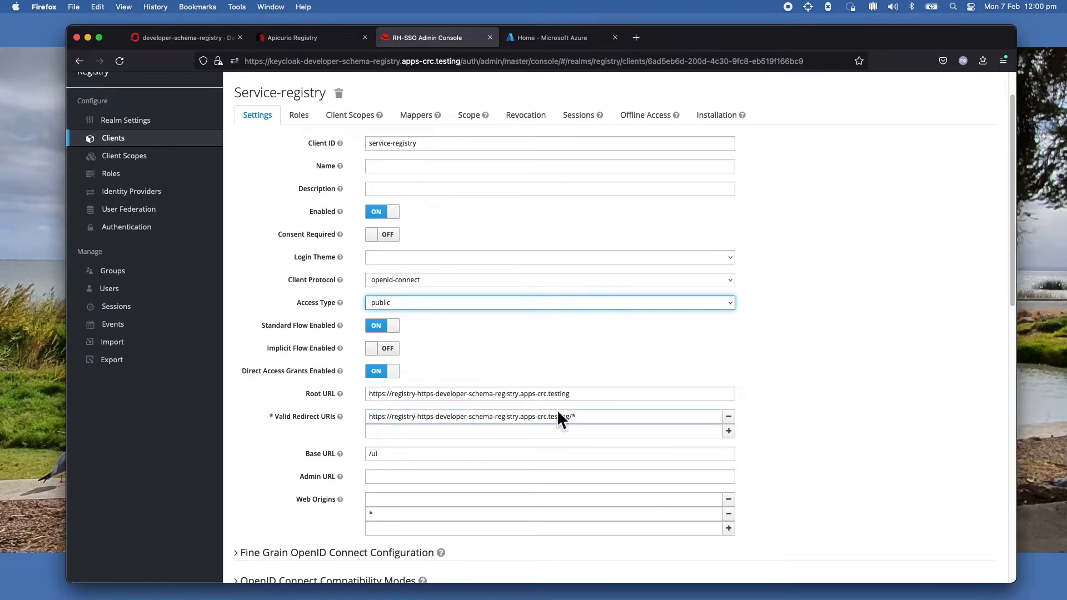
pyautogui.click(571, 415)
pyautogui.write('/*')
# Browse the realm roles, inspecting sr-admin's details before returning to the roles list
pyautogui.click(125, 182)
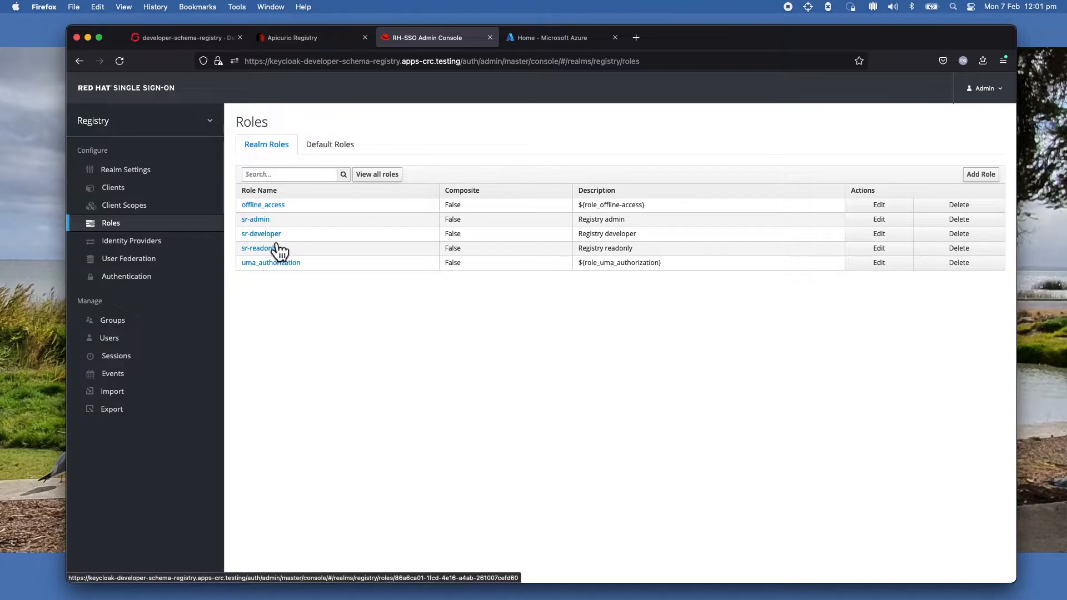
pyautogui.click(993, 178)
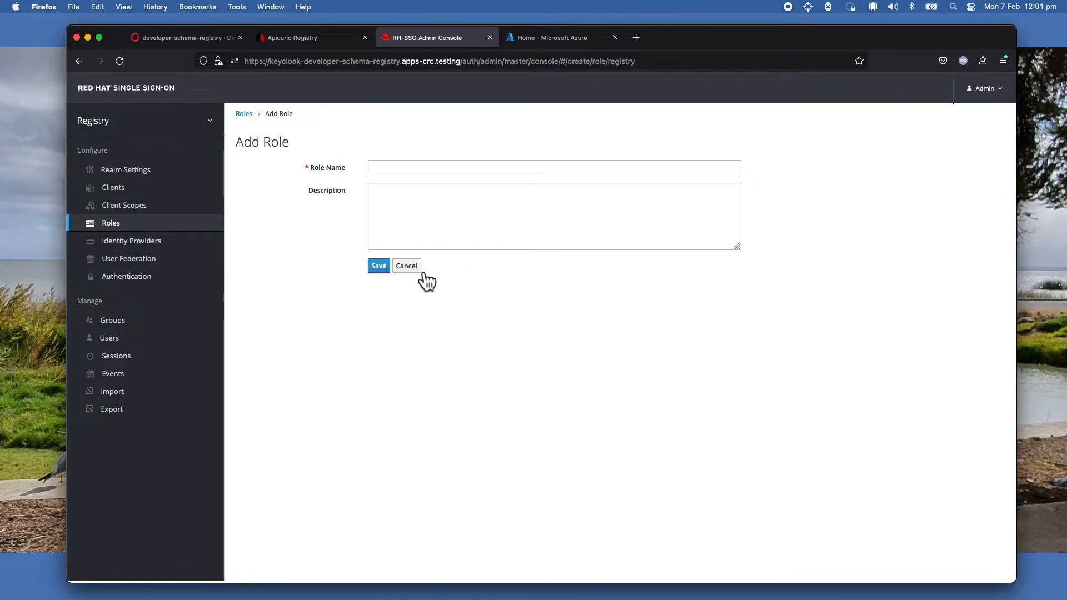
pyautogui.click(419, 269)
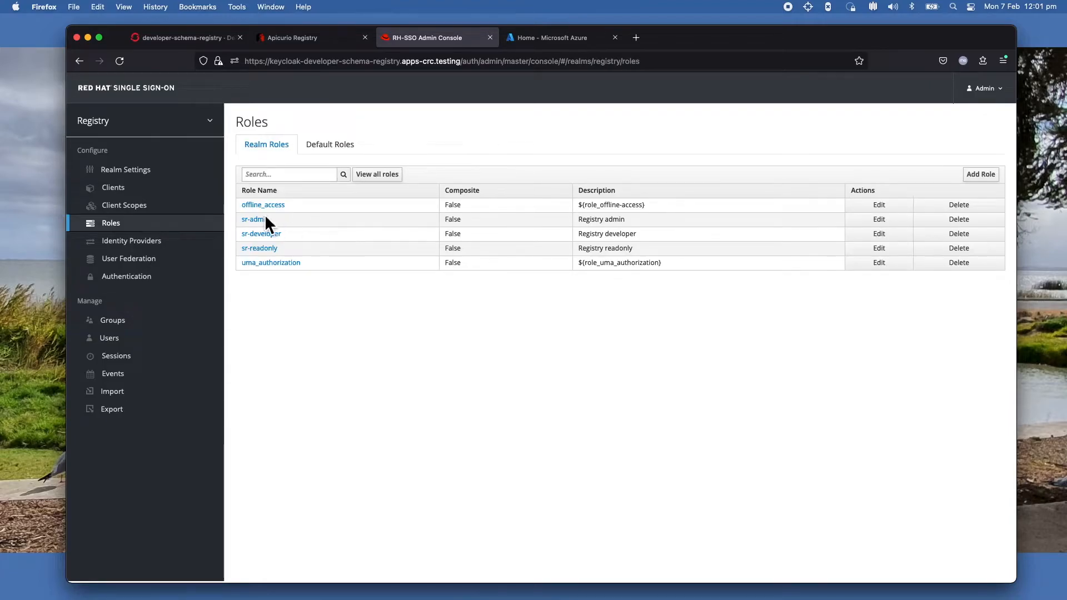
pyautogui.click(260, 224)
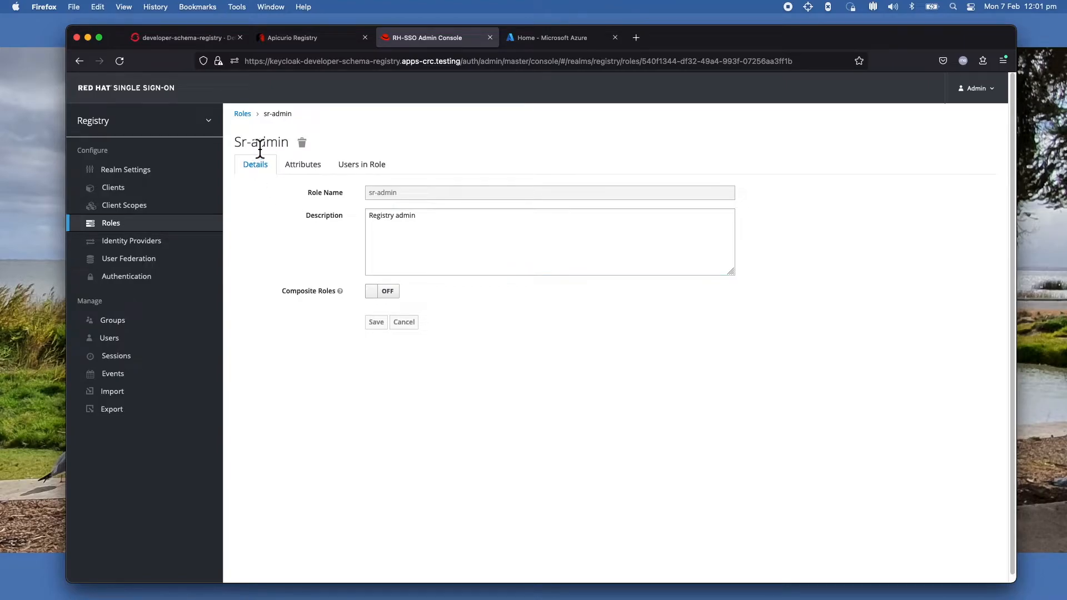
pyautogui.click(243, 114)
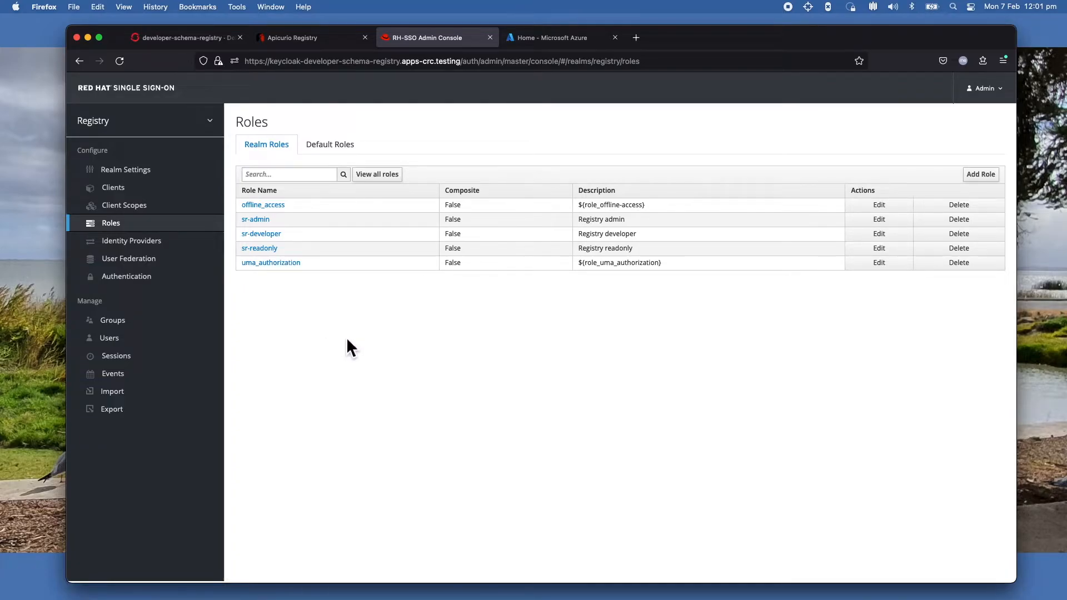
# Open the admin user from the full realm user list and view its credentials
pyautogui.click(122, 345)
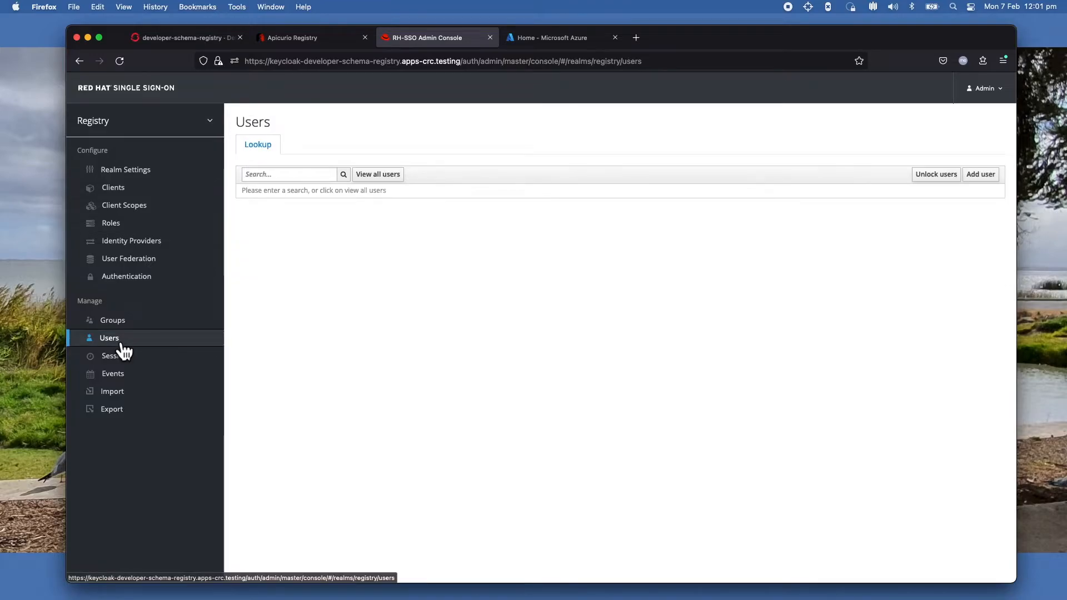
pyautogui.click(398, 179)
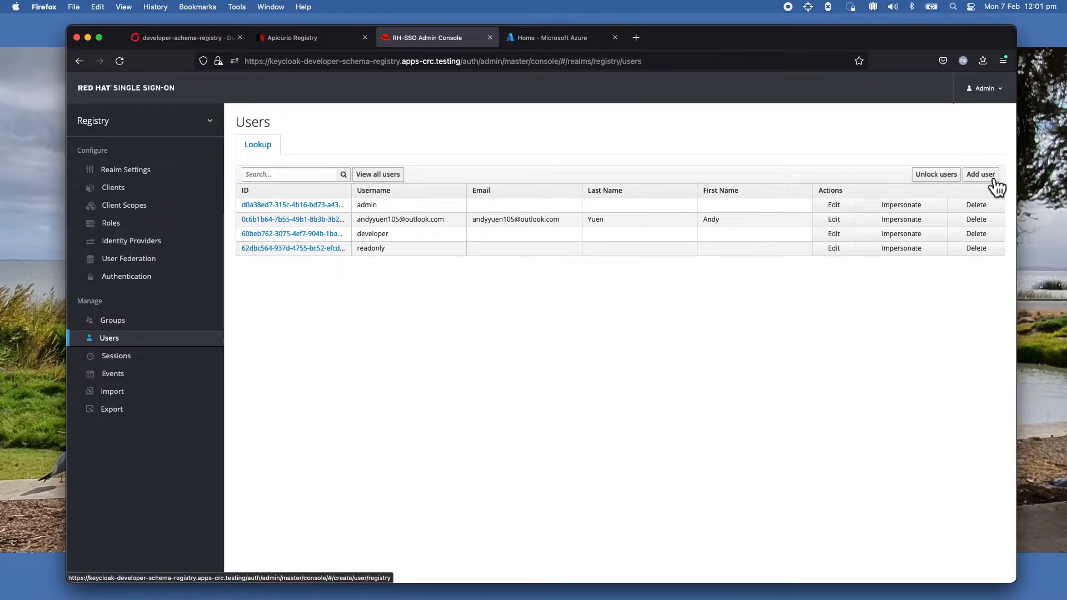
pyautogui.click(312, 205)
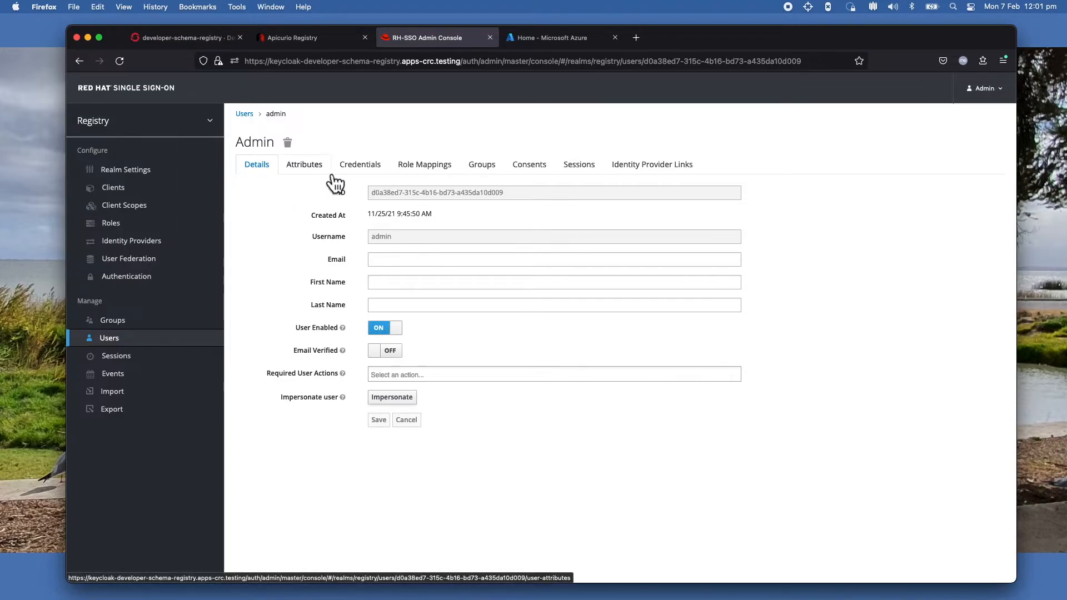
pyautogui.click(358, 164)
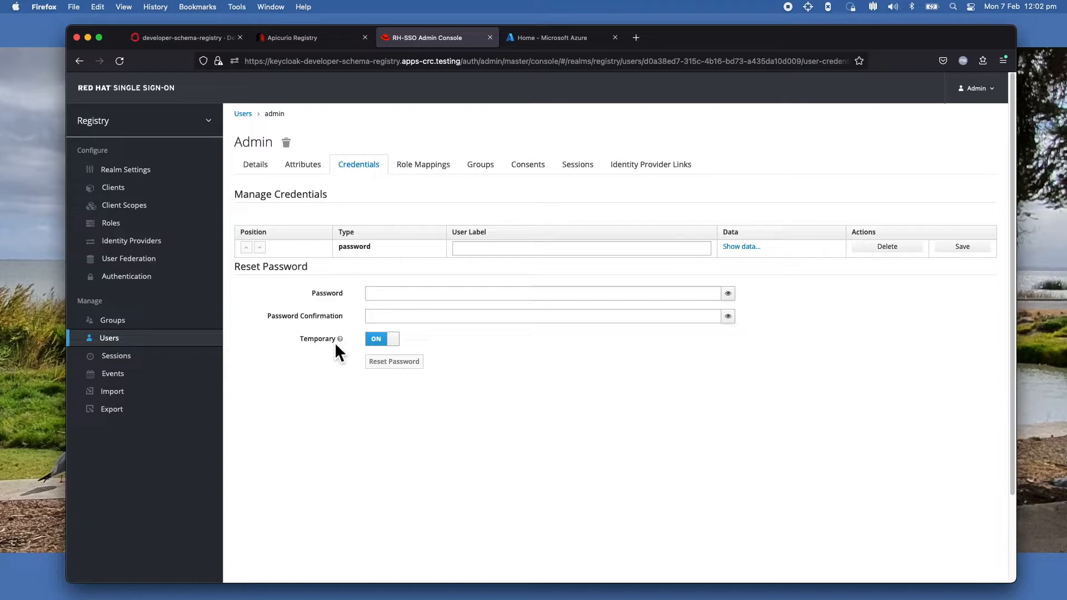
# Remove and re-assign the sr-admin realm role for admin, then go back to Users
pyautogui.click(423, 166)
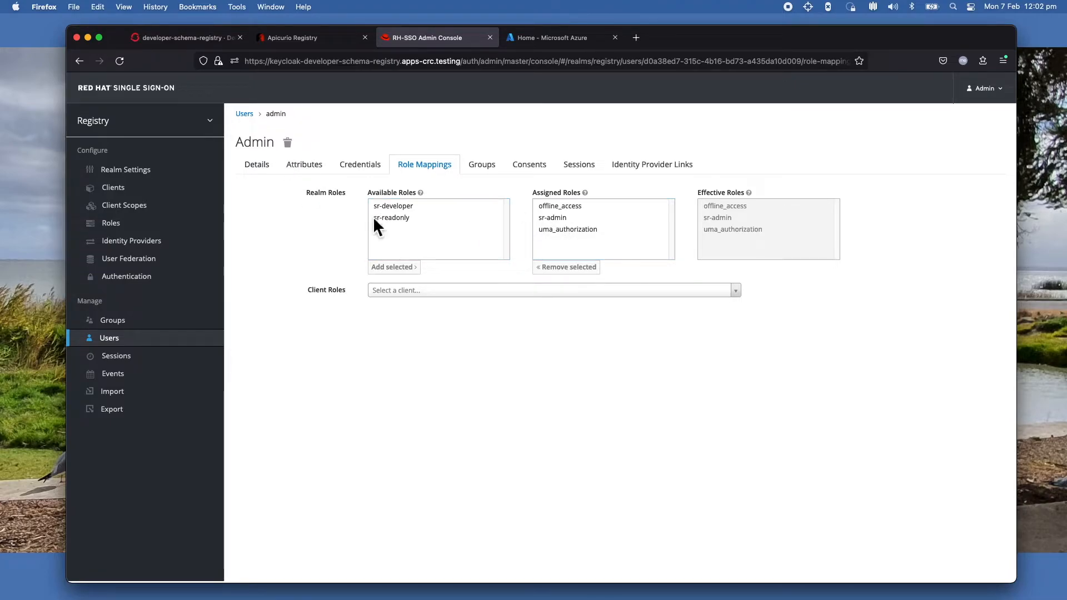
pyautogui.click(553, 217)
pyautogui.click(562, 268)
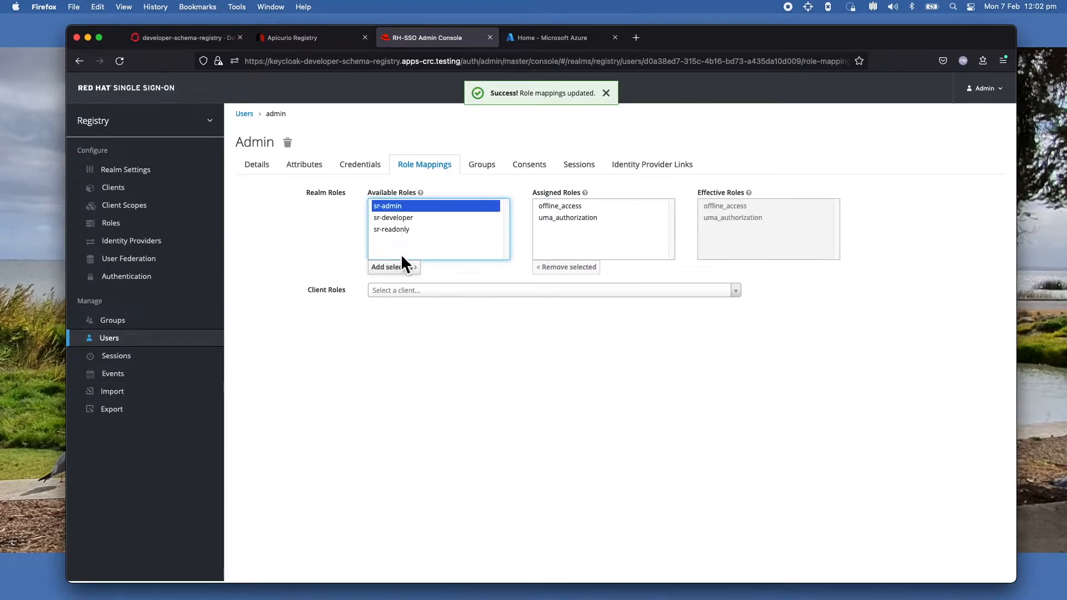
pyautogui.click(408, 268)
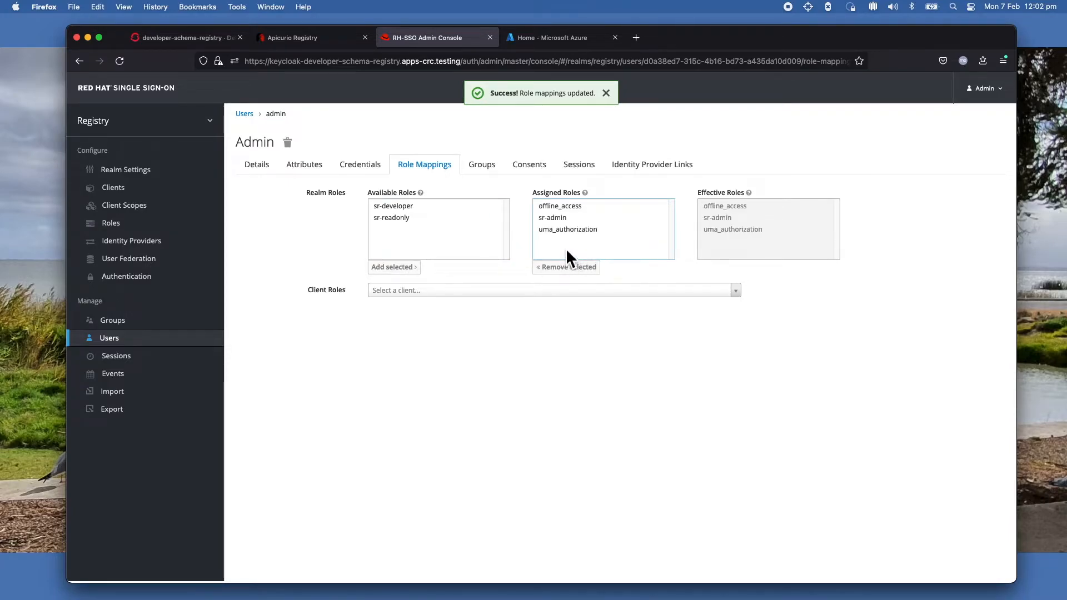
pyautogui.click(248, 115)
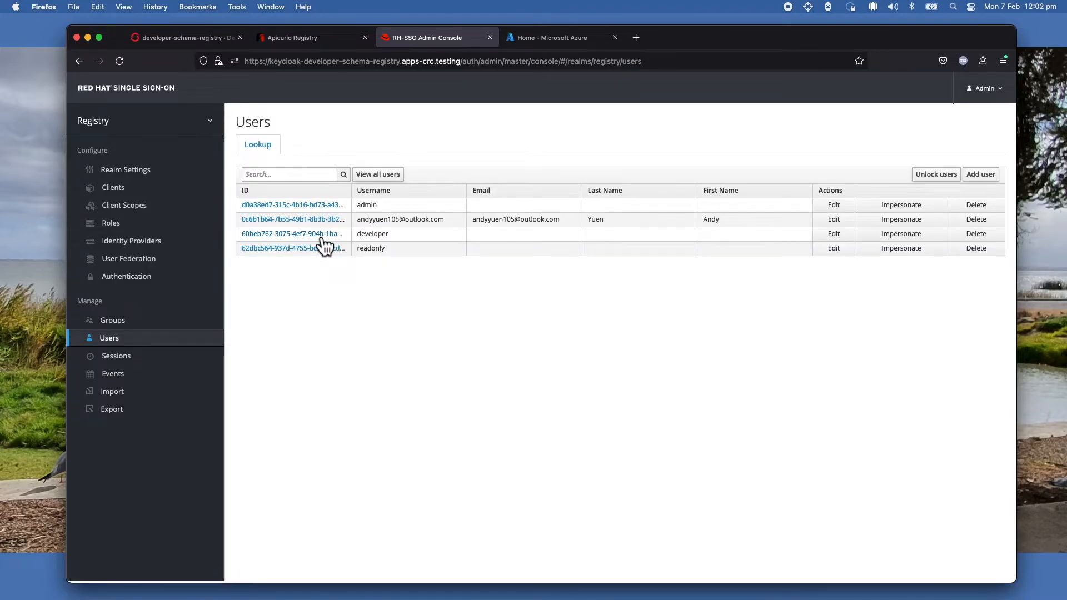
# Verify the developer user holds the sr-developer role
pyautogui.click(320, 237)
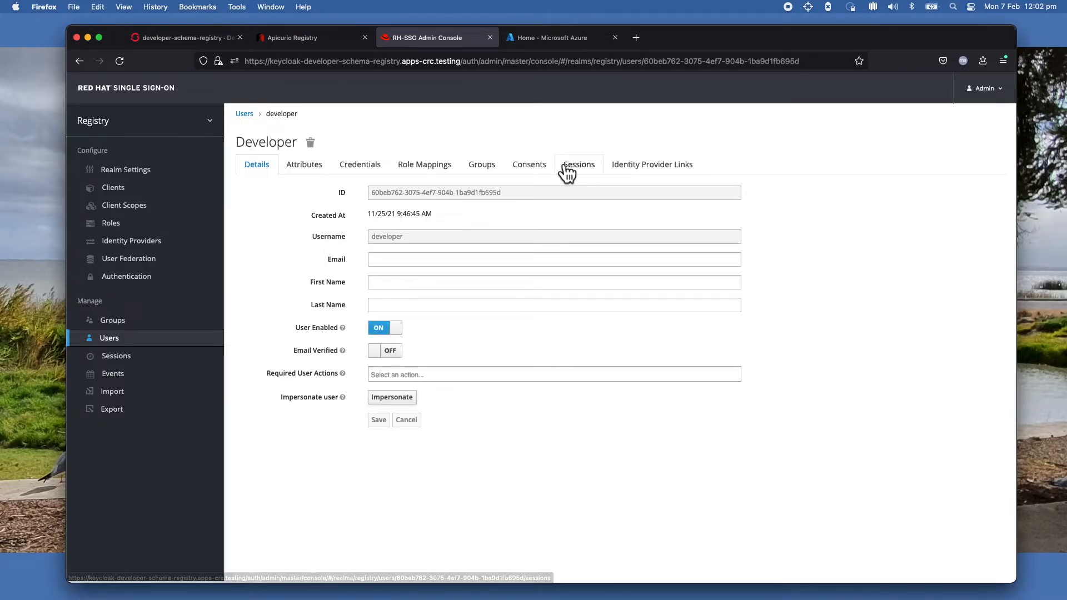
pyautogui.click(450, 167)
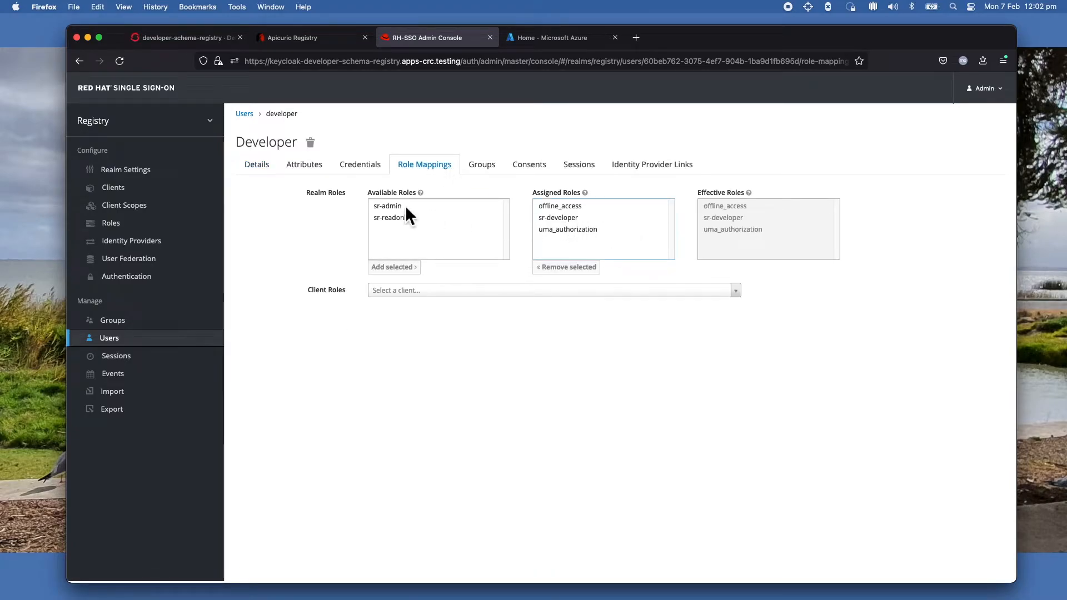
pyautogui.click(245, 113)
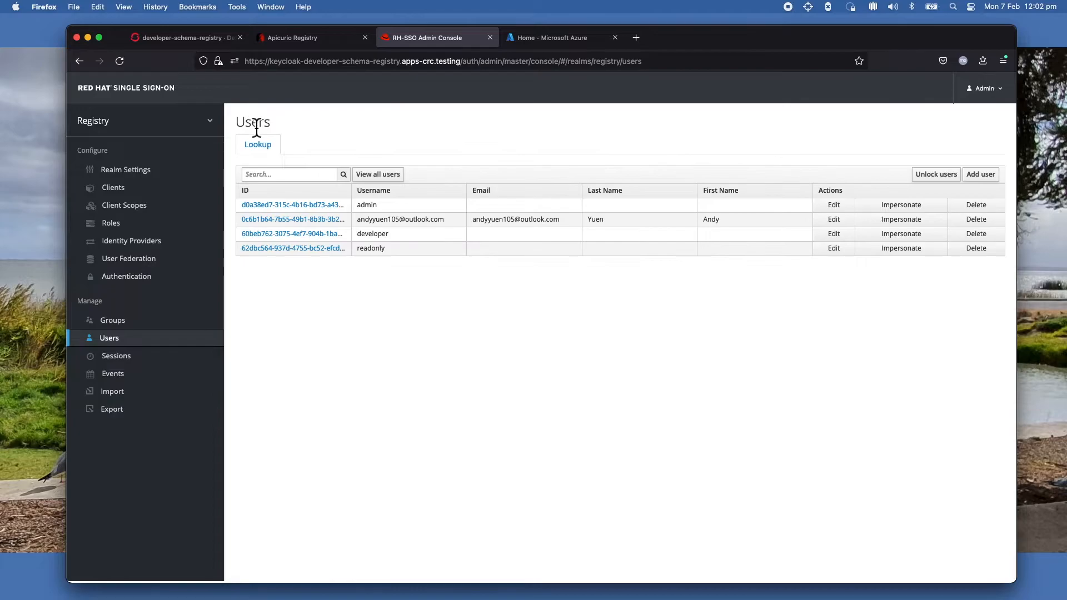
# Verify the readonly user holds sr-readonly, then switch to the OpenShift tab
pyautogui.click(309, 247)
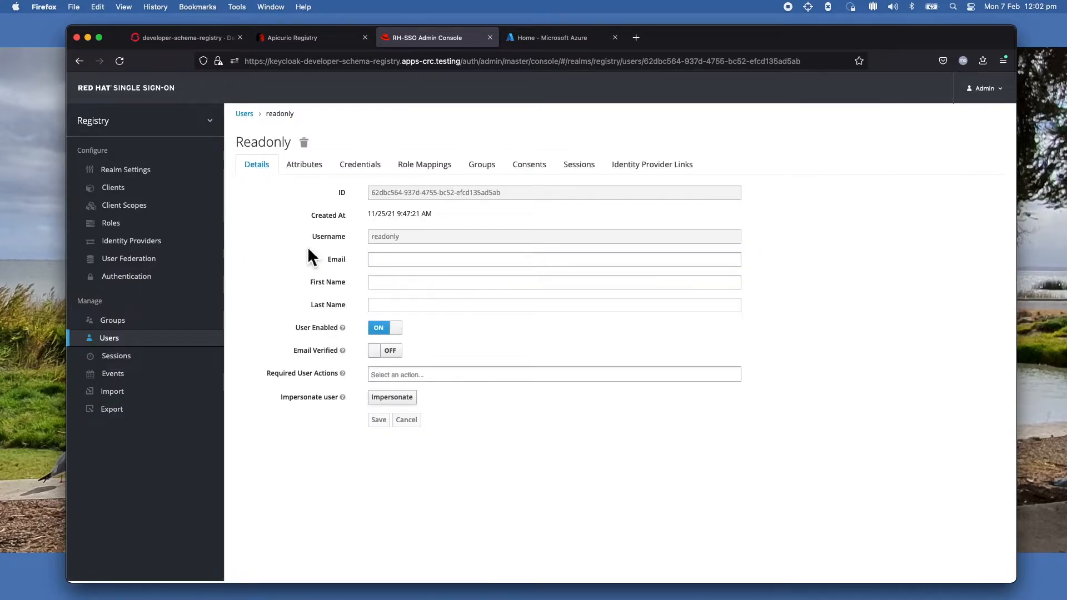
pyautogui.click(432, 164)
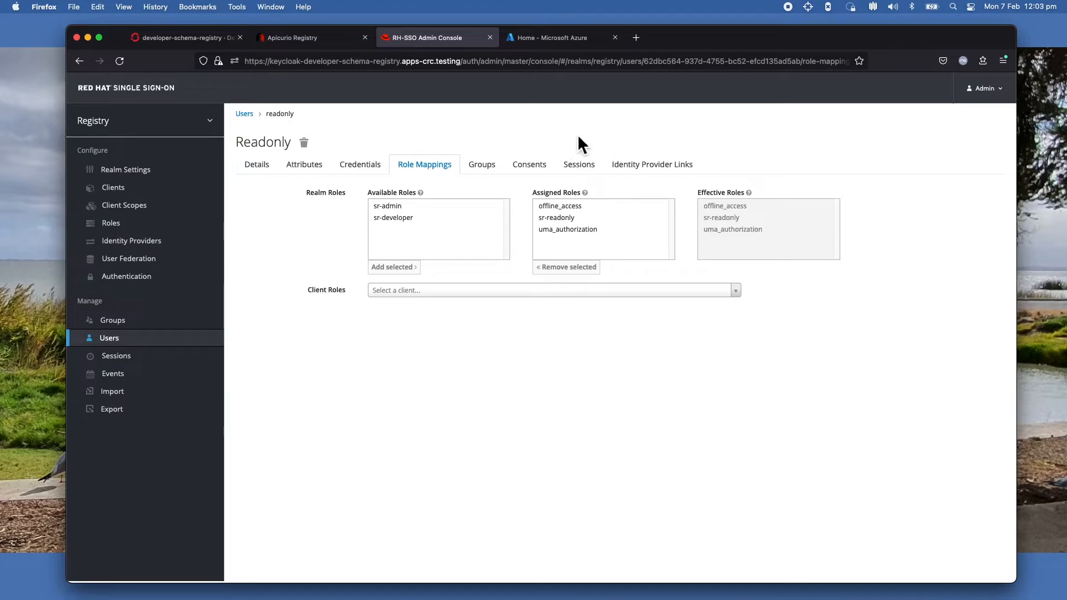
pyautogui.click(174, 39)
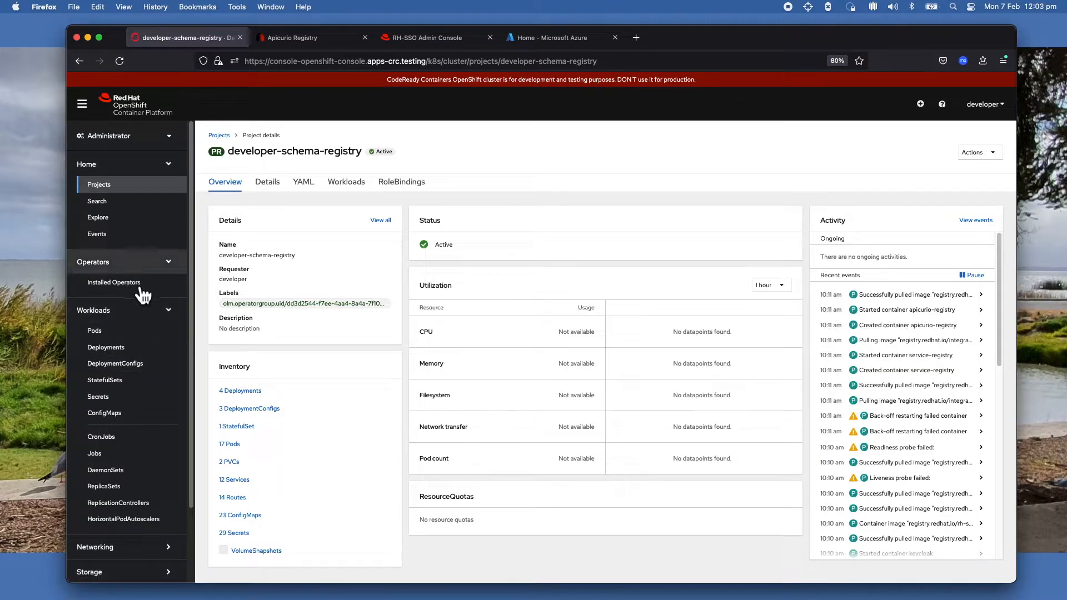
# Inspect the environment variables of service-registry-deployment in the OpenShift project
pyautogui.click(141, 361)
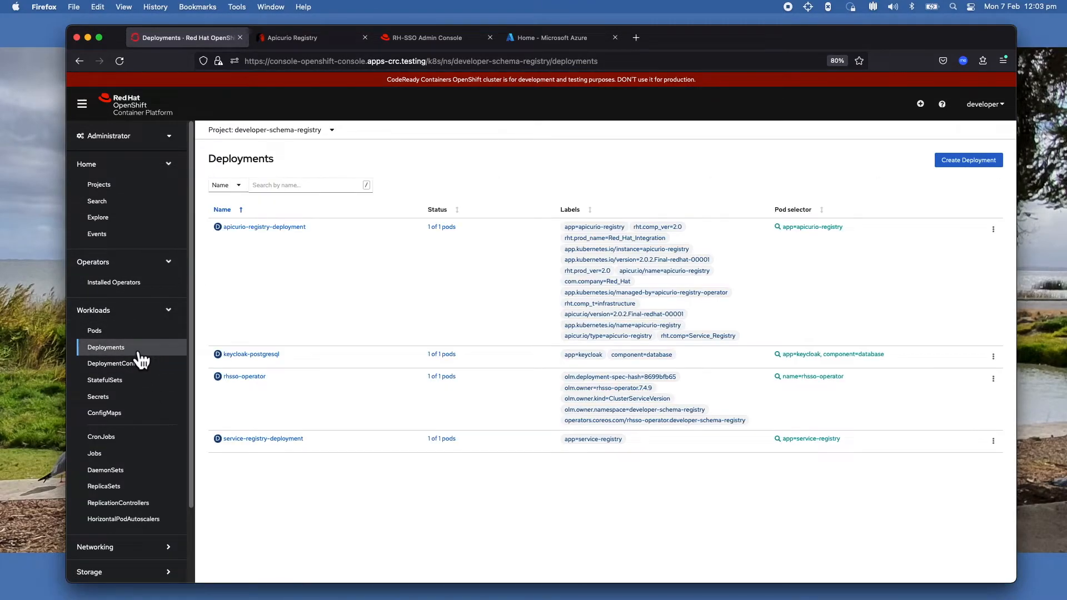
pyautogui.click(270, 438)
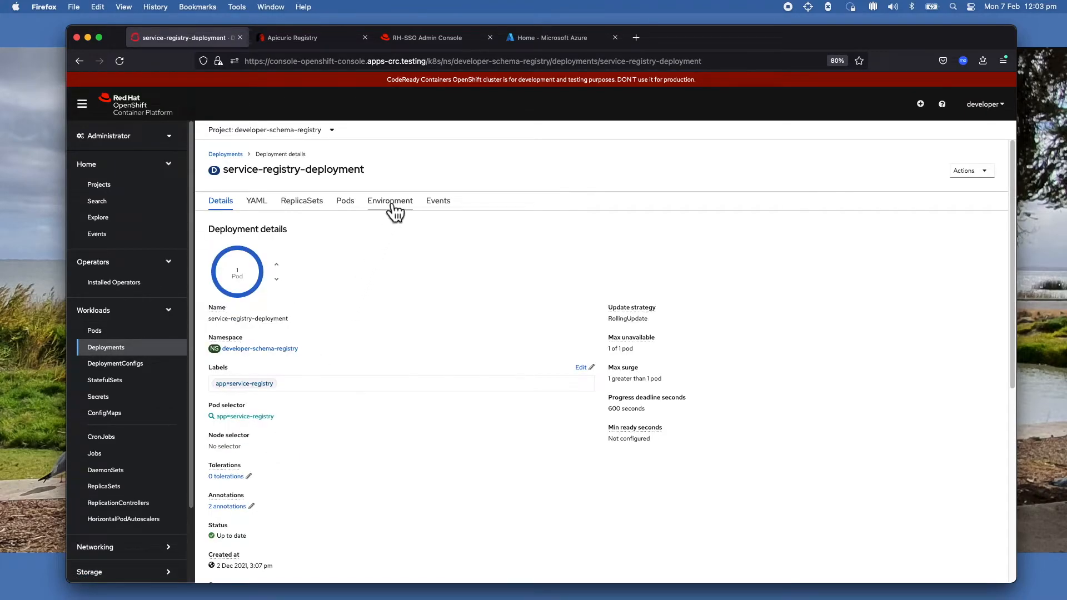
pyautogui.click(390, 207)
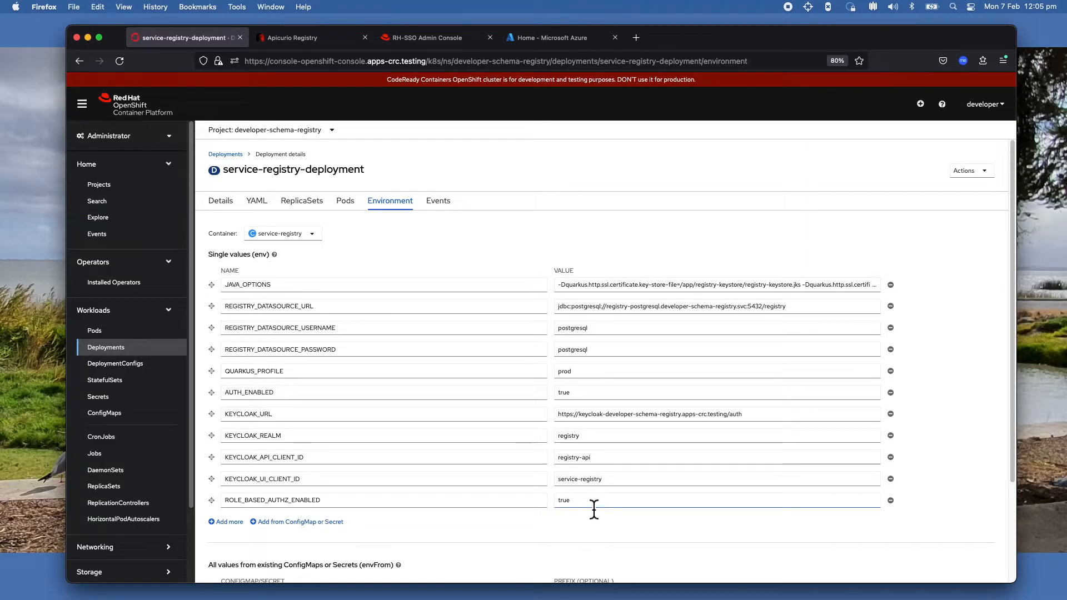
pyautogui.scroll(-3, 553, 530)
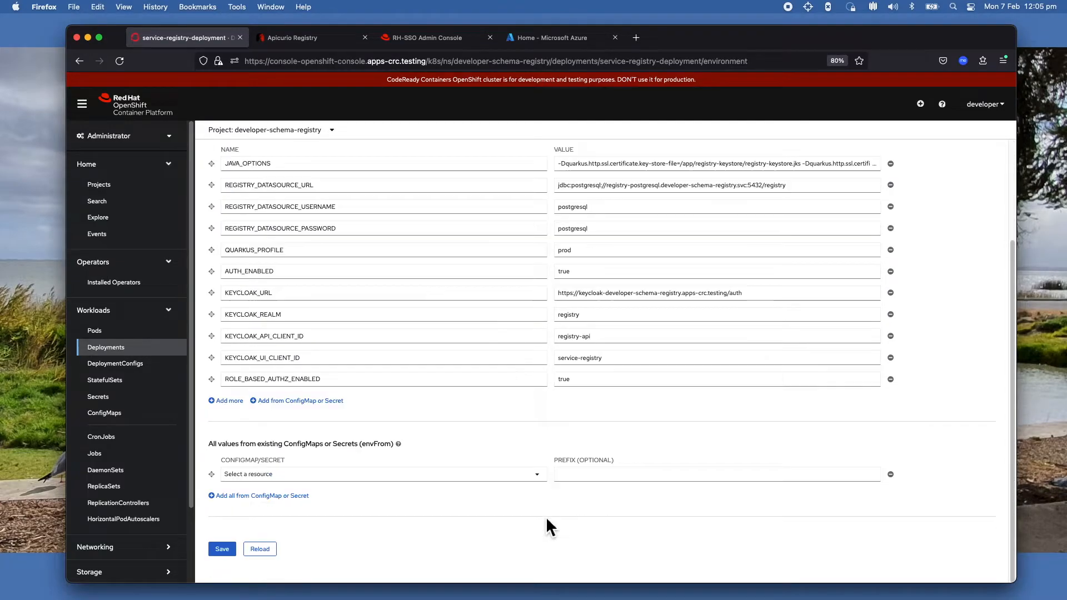
pyautogui.scroll(3, 389, 549)
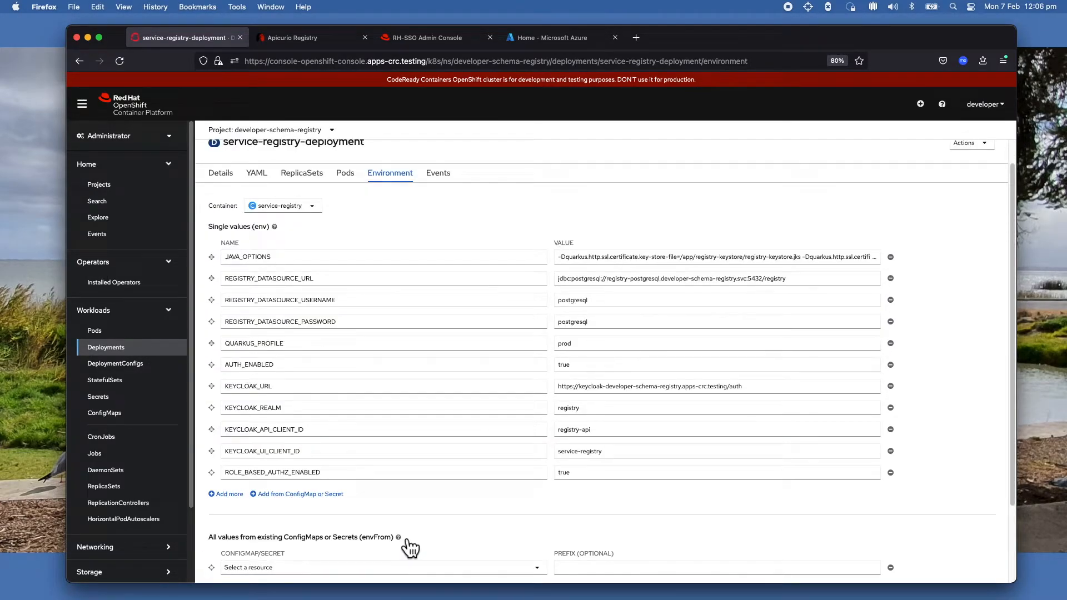
pyautogui.scroll(1, 400, 543)
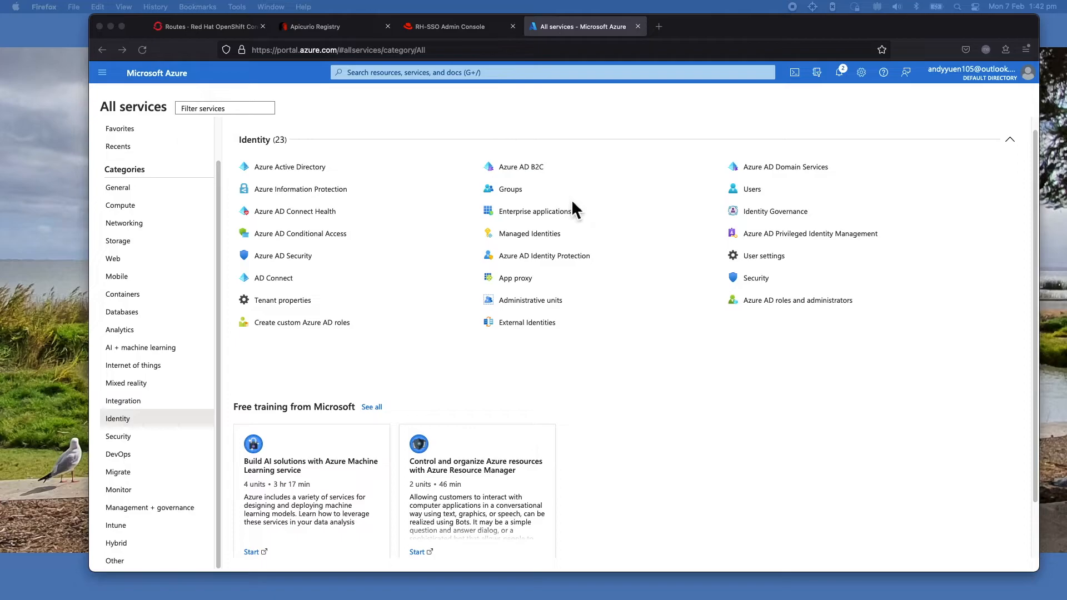
# Review the directory's groups and users, check one Microsoft-account user's group memberships, then open Azure Active Directory
pyautogui.click(515, 191)
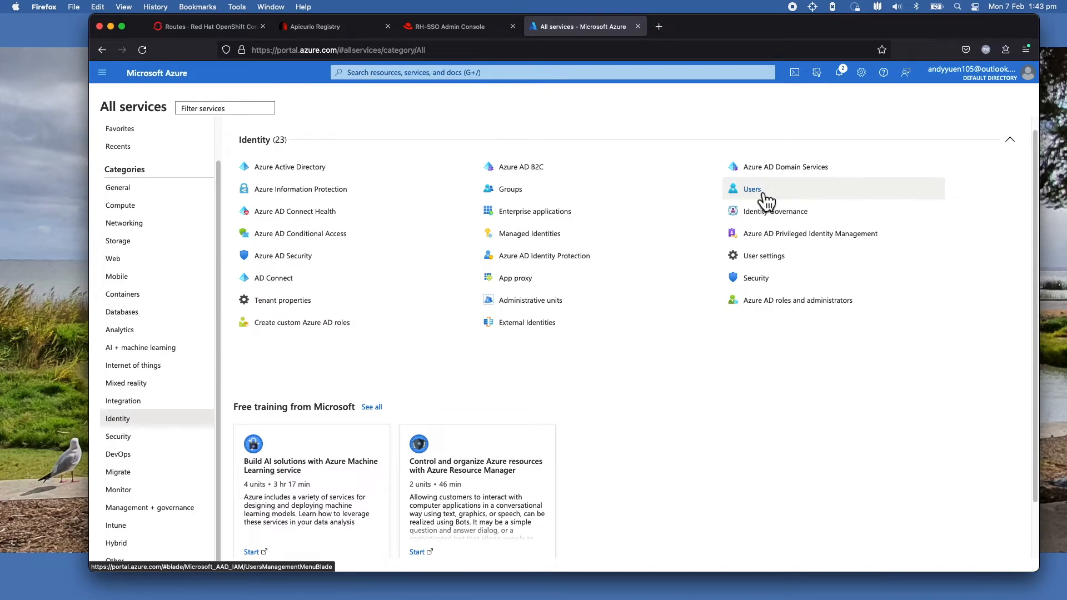
pyautogui.click(759, 191)
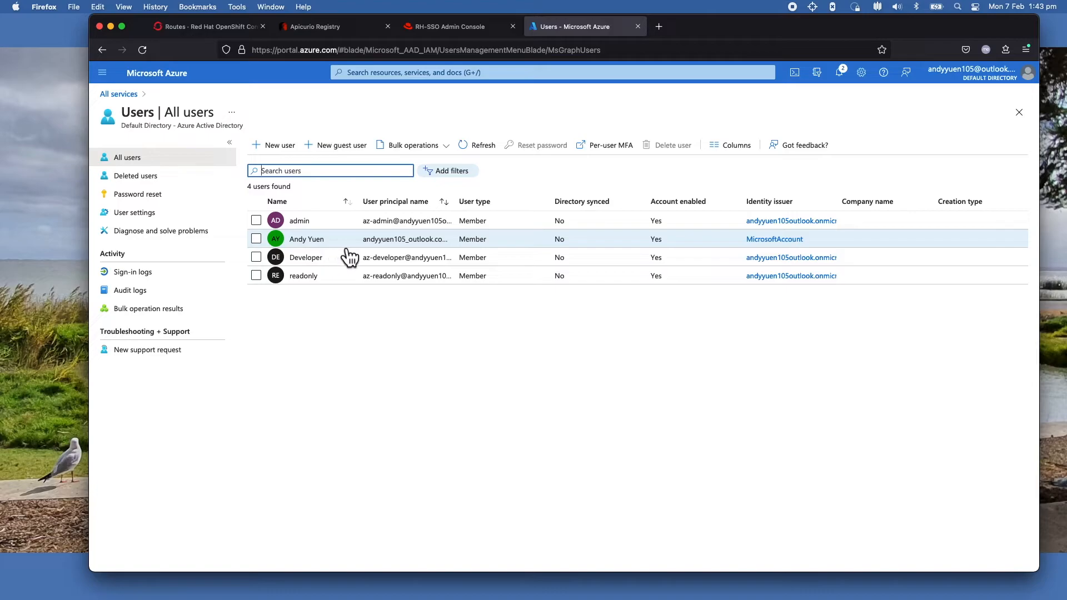
pyautogui.click(331, 248)
pyautogui.click(332, 247)
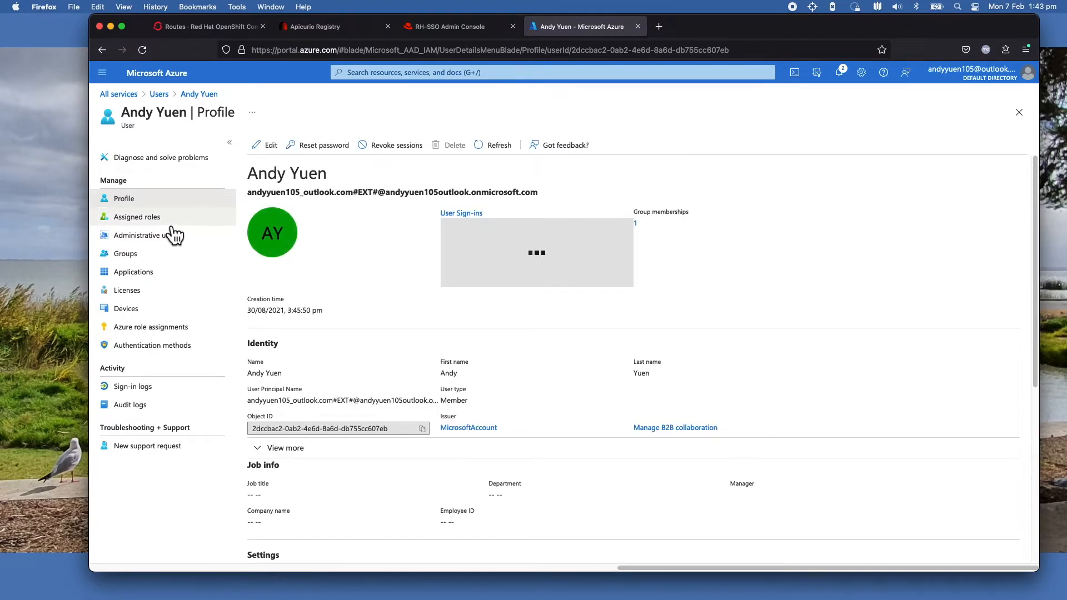
pyautogui.click(138, 257)
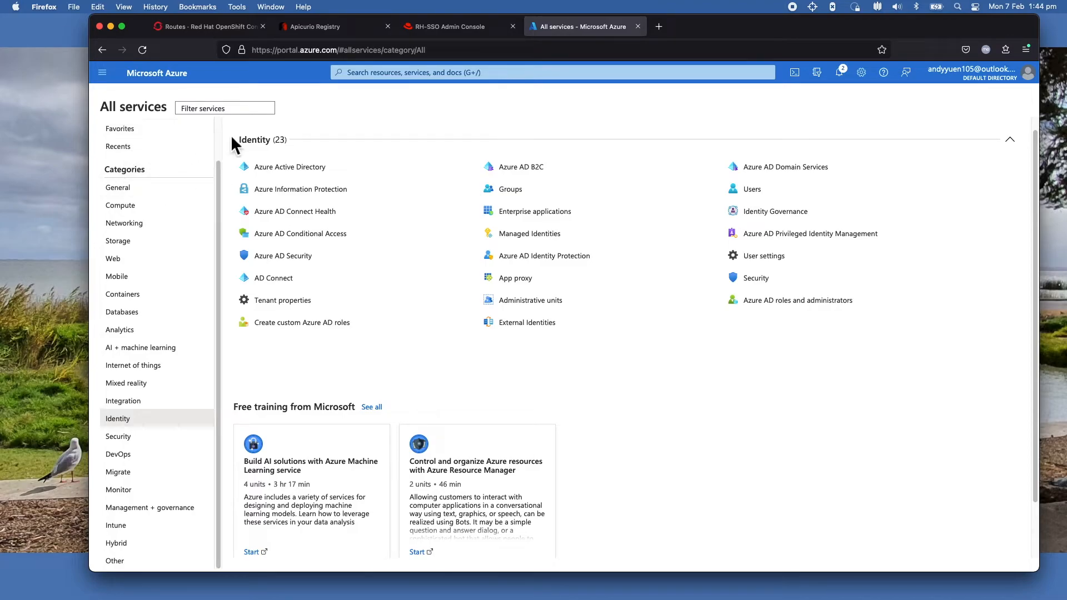
pyautogui.click(288, 167)
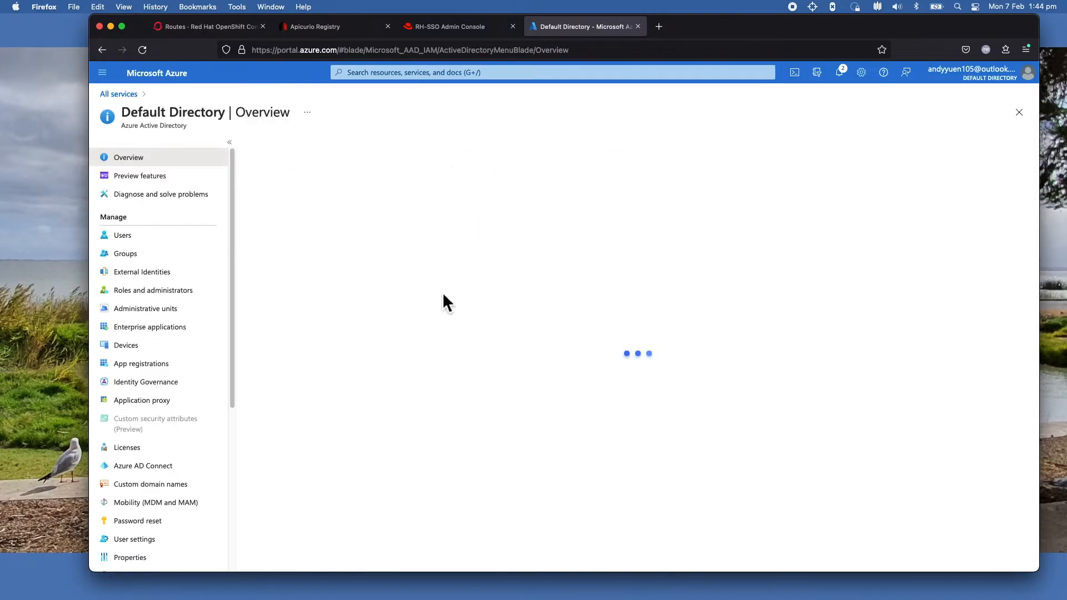
# Open the sso app from App registrations, skipping New registration, and show its redirect URIs
pyautogui.click(175, 372)
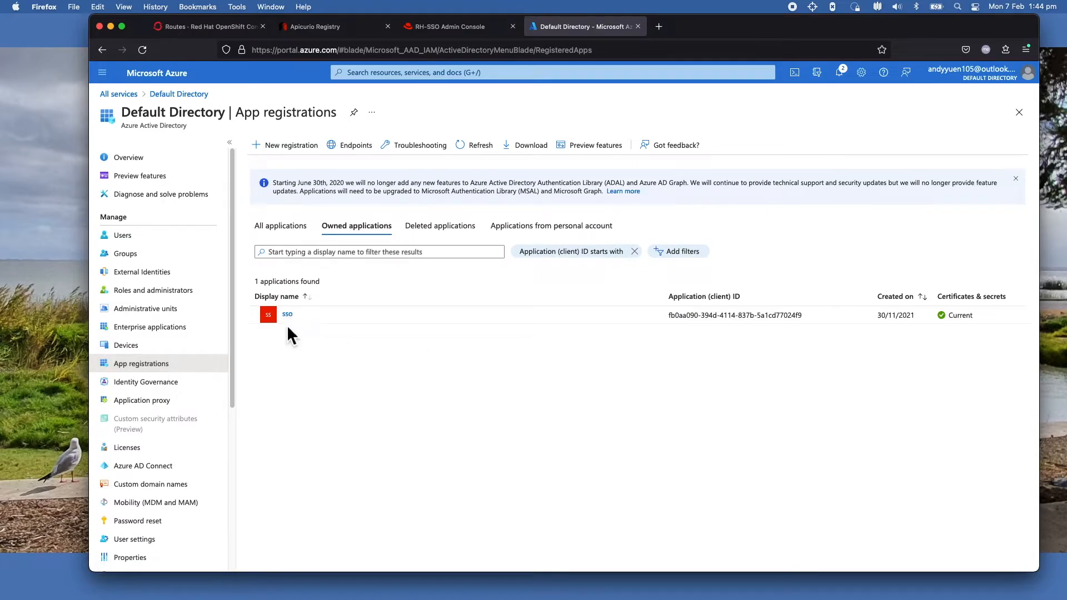
pyautogui.click(307, 153)
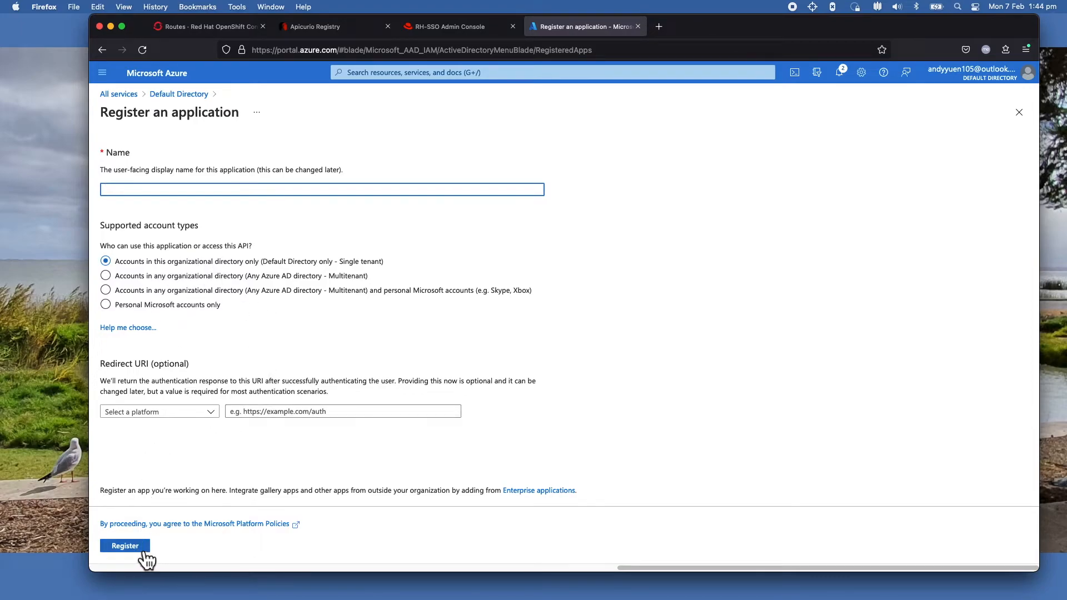
pyautogui.click(170, 102)
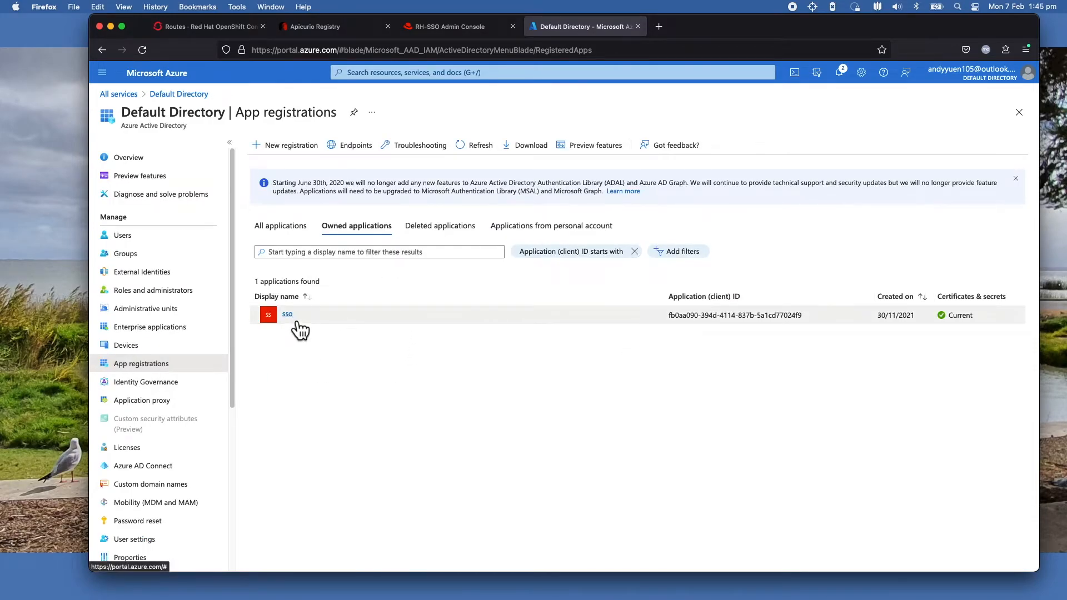
pyautogui.click(287, 315)
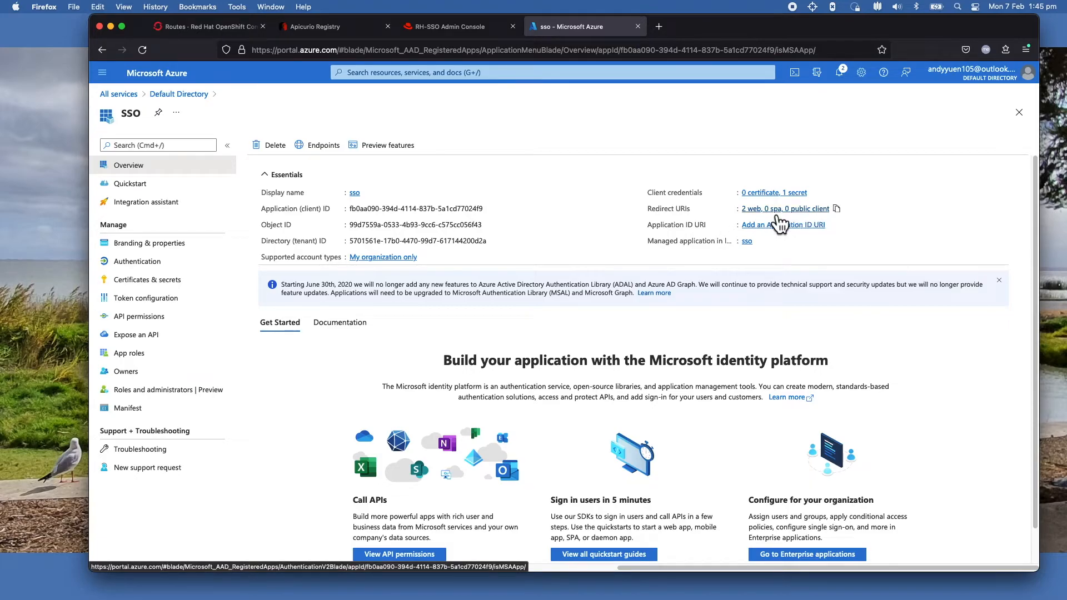
pyautogui.click(777, 214)
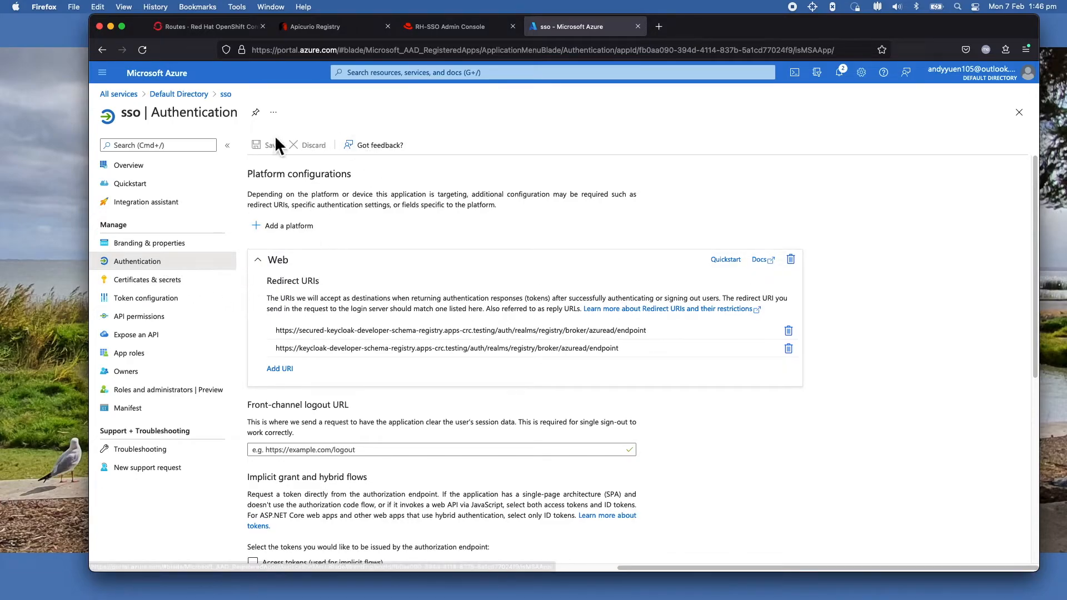
# Go back from the sso Authentication blade to the sso app's Overview
pyautogui.click(230, 95)
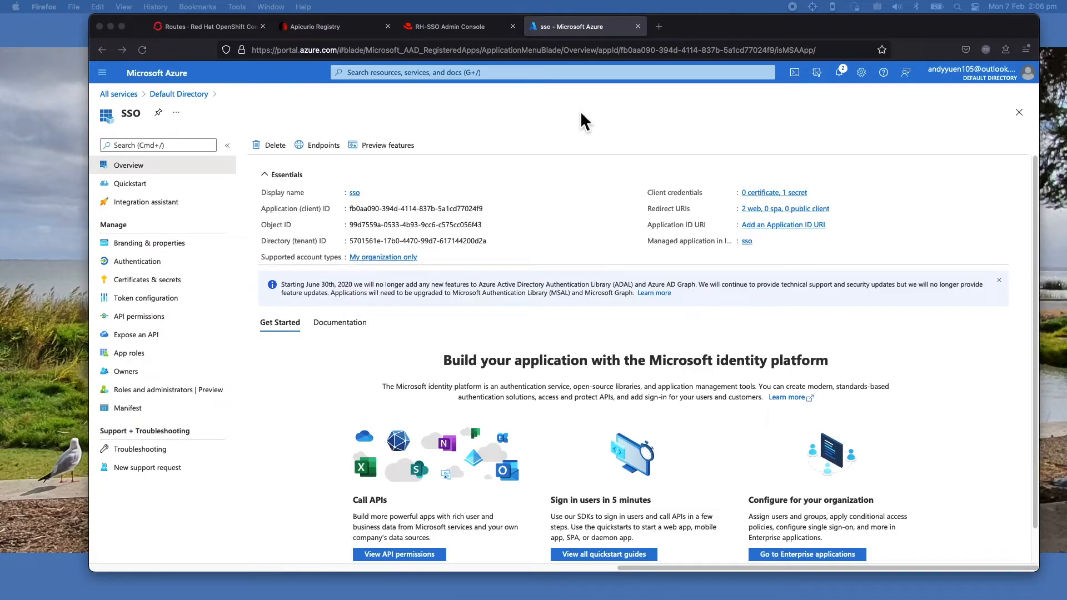
pyautogui.click(800, 198)
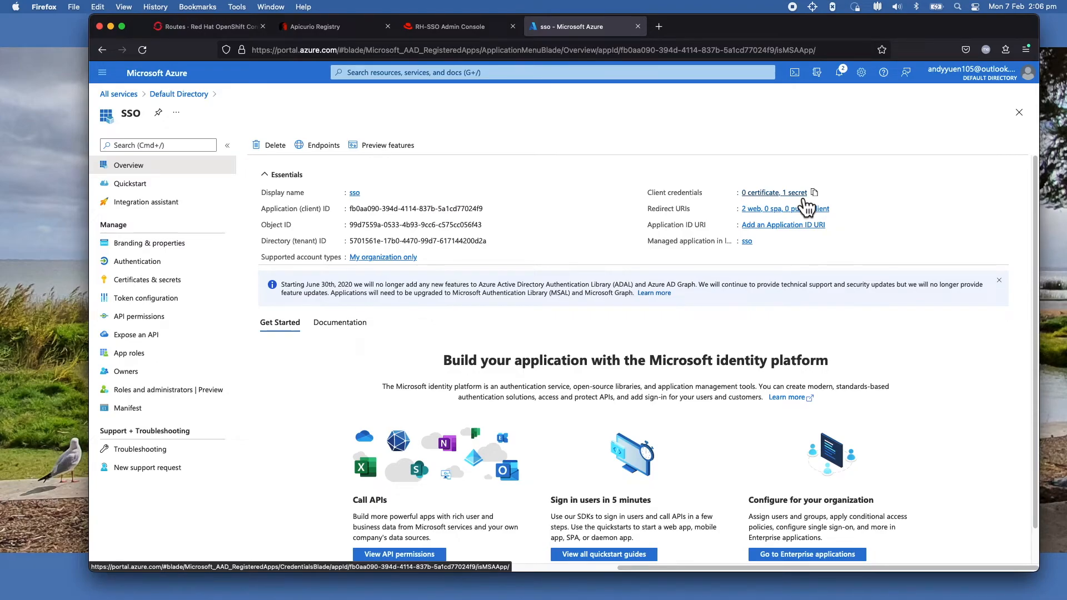
pyautogui.click(800, 193)
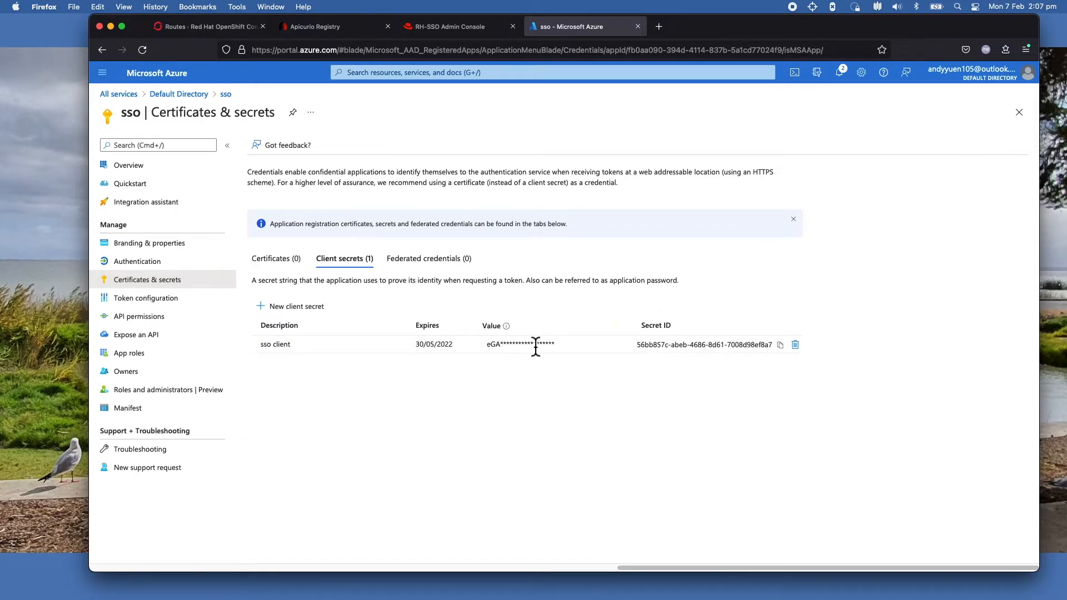
pyautogui.click(315, 317)
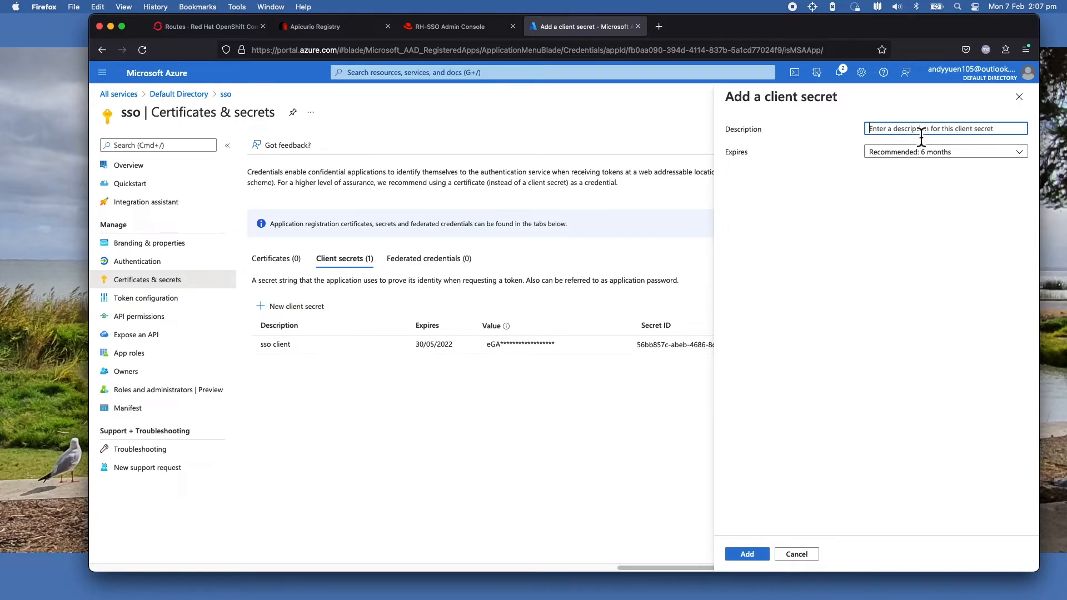
pyautogui.click(917, 167)
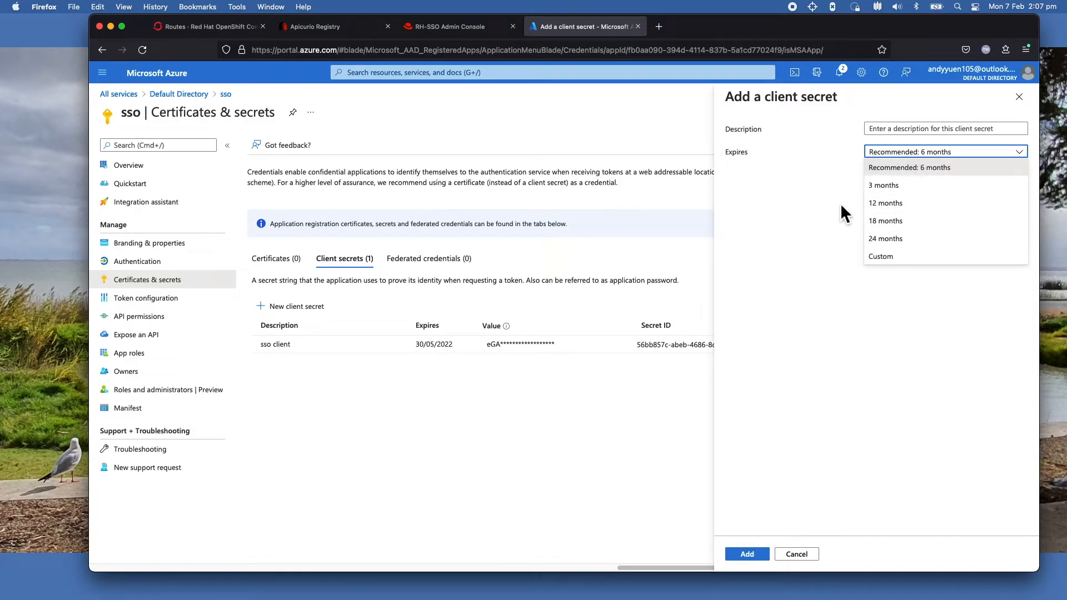
pyautogui.click(802, 262)
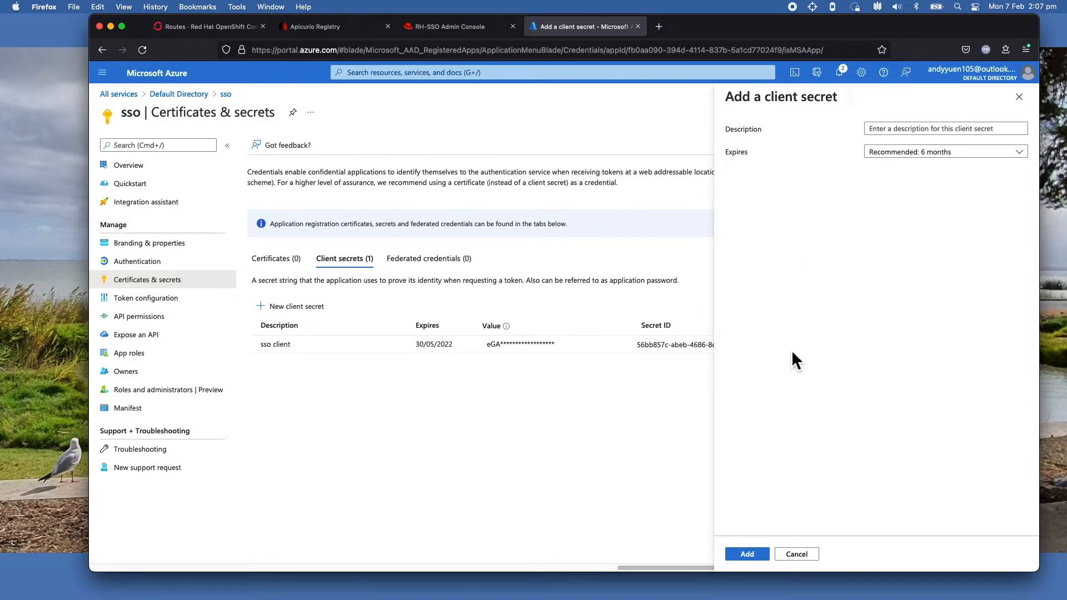
pyautogui.click(796, 559)
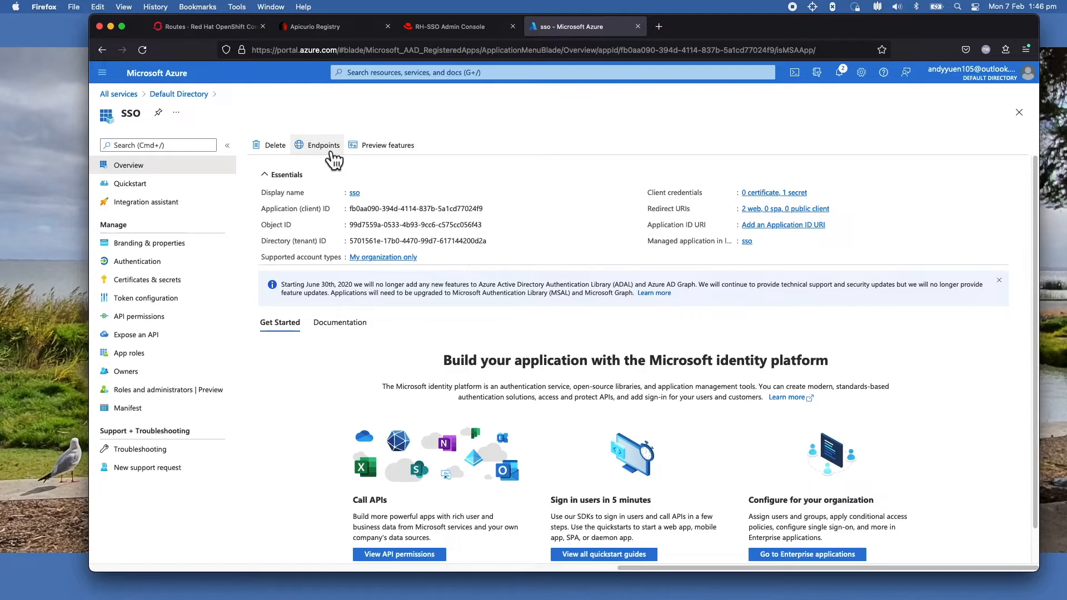
# Show the sso app's endpoints and copy the OpenID Connect metadata document URL
pyautogui.click(333, 160)
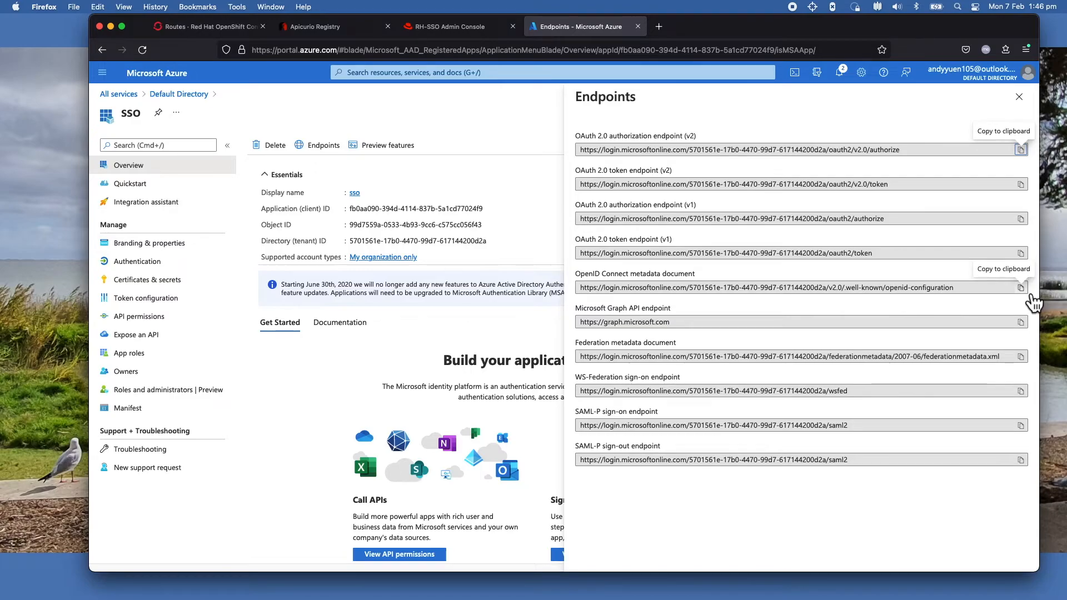
pyautogui.click(1028, 295)
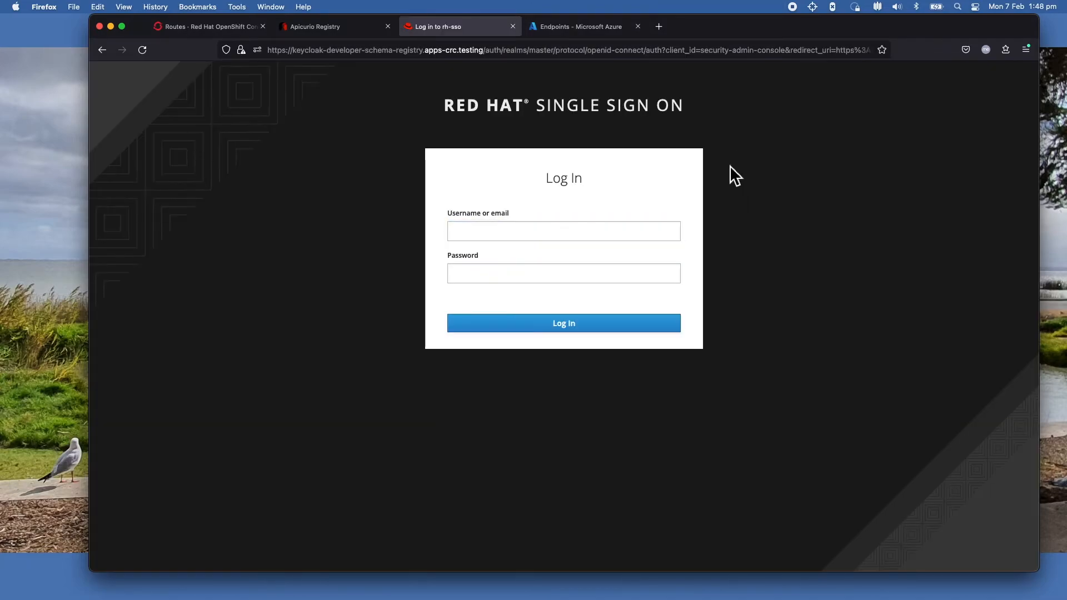
# Sign in to RH-SSO with the saved admin login and start adding an OpenID Connect provider
pyautogui.click(507, 235)
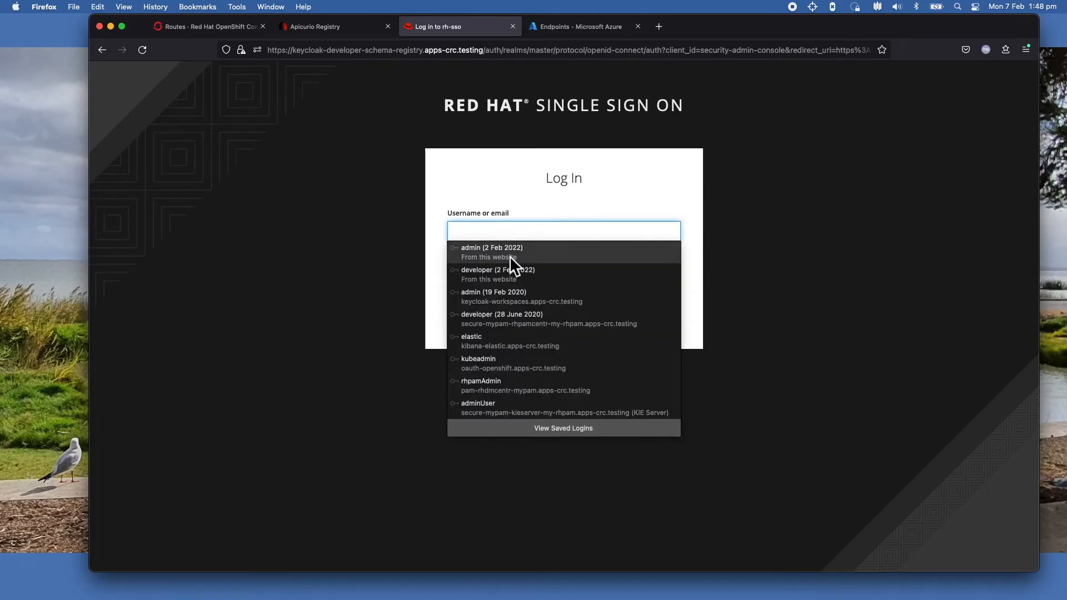
pyautogui.click(509, 255)
pyautogui.click(553, 326)
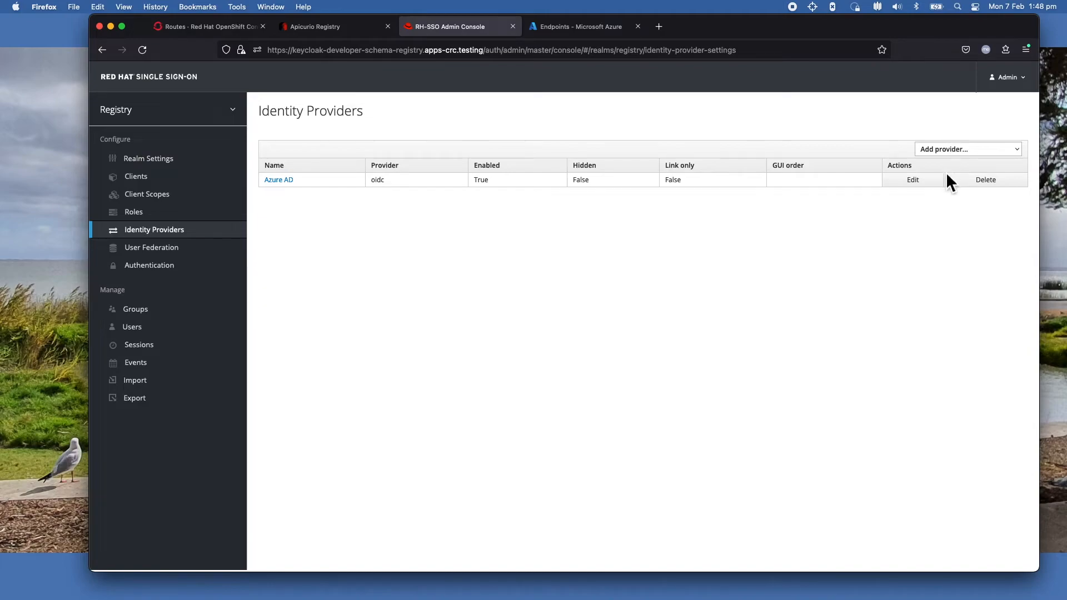
pyautogui.click(951, 149)
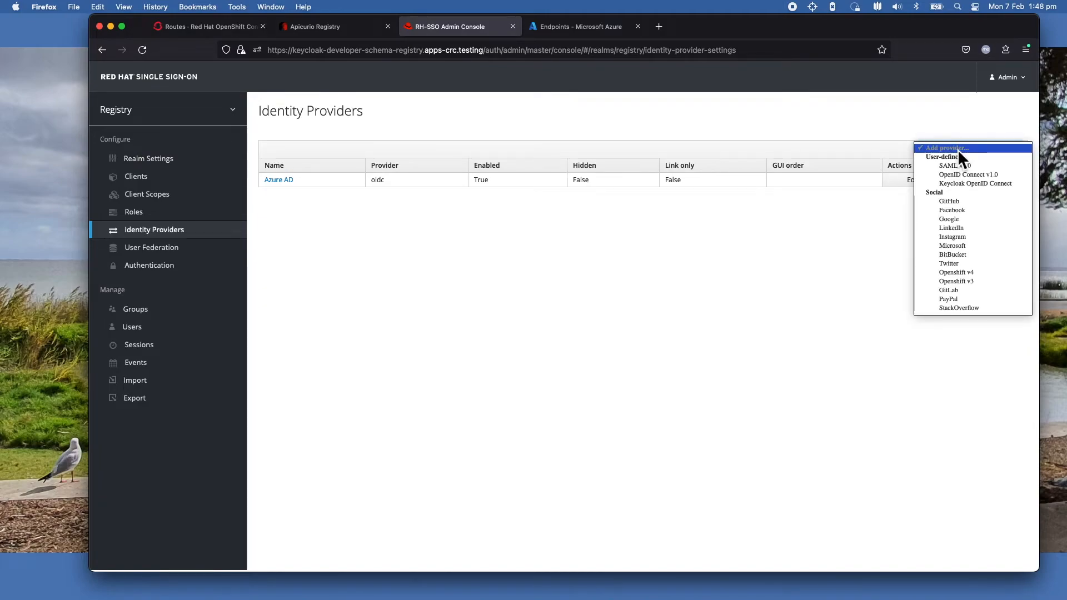
pyautogui.click(984, 177)
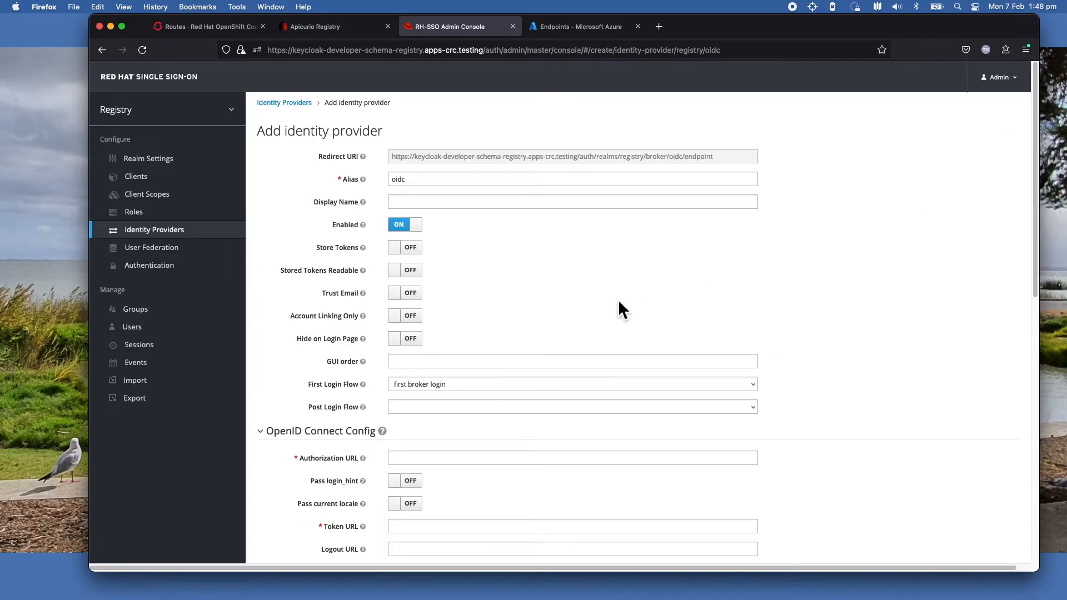
# Import the provider settings from the pasted Azure OpenID metadata URL
pyautogui.click(414, 186)
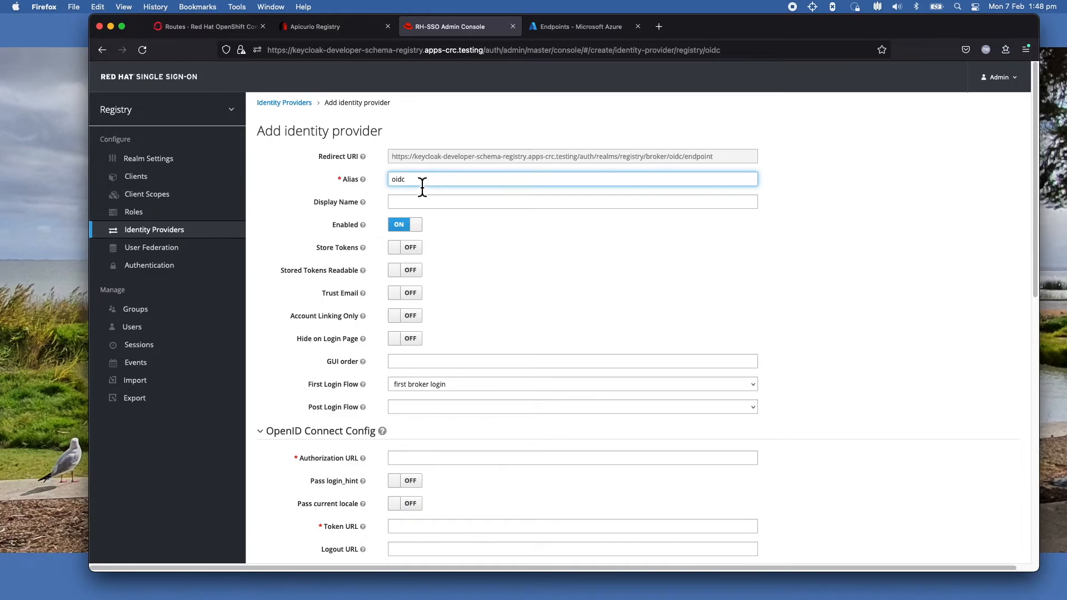
pyautogui.scroll(-10, 451, 231)
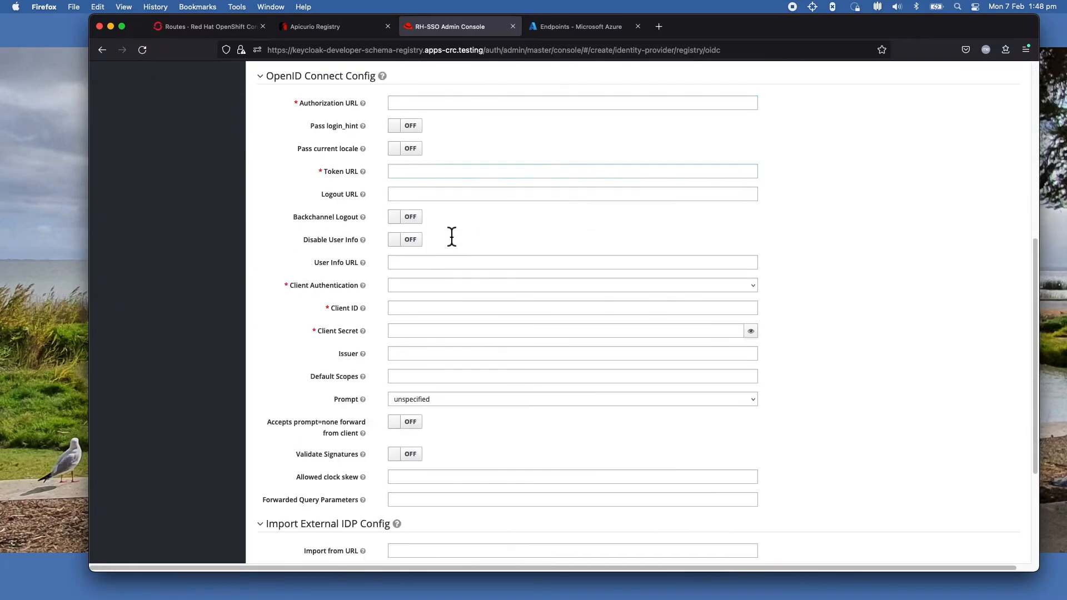
pyautogui.scroll(-5, 452, 236)
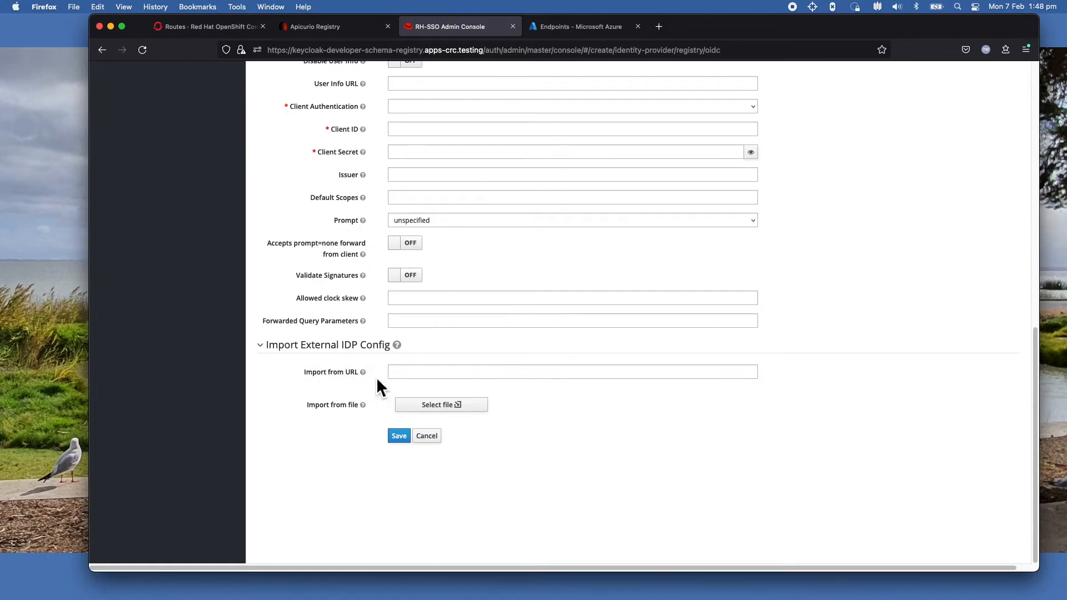
pyautogui.click(416, 376)
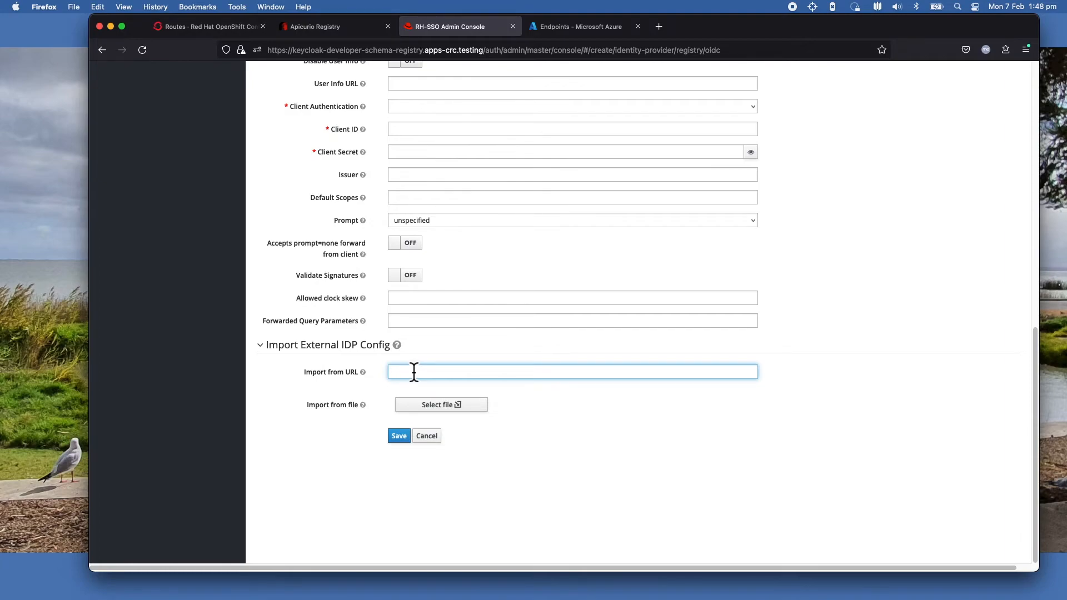
pyautogui.press('super+v')
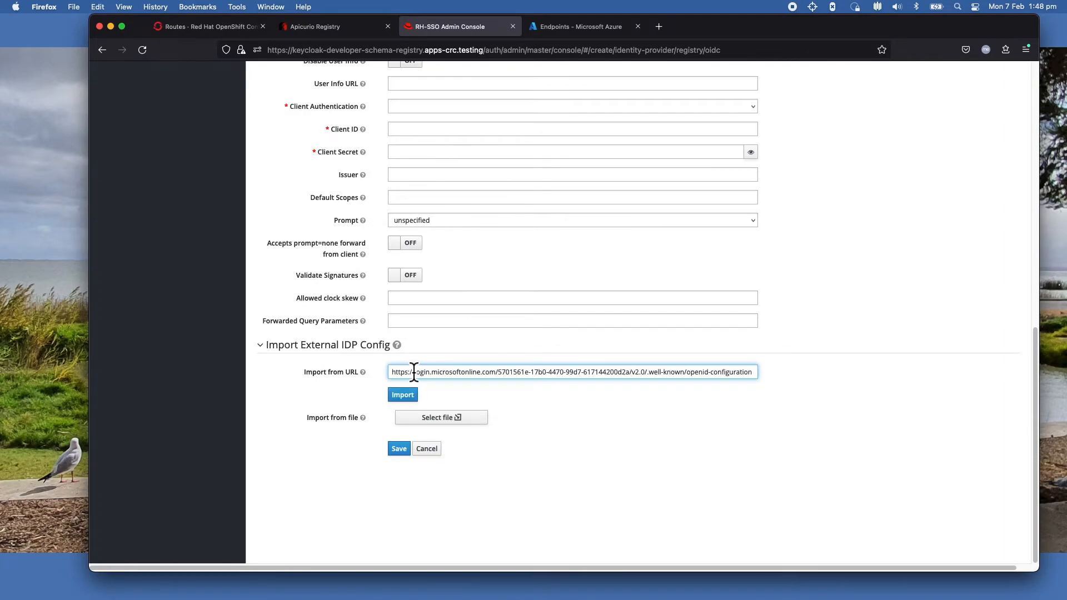
pyautogui.click(420, 397)
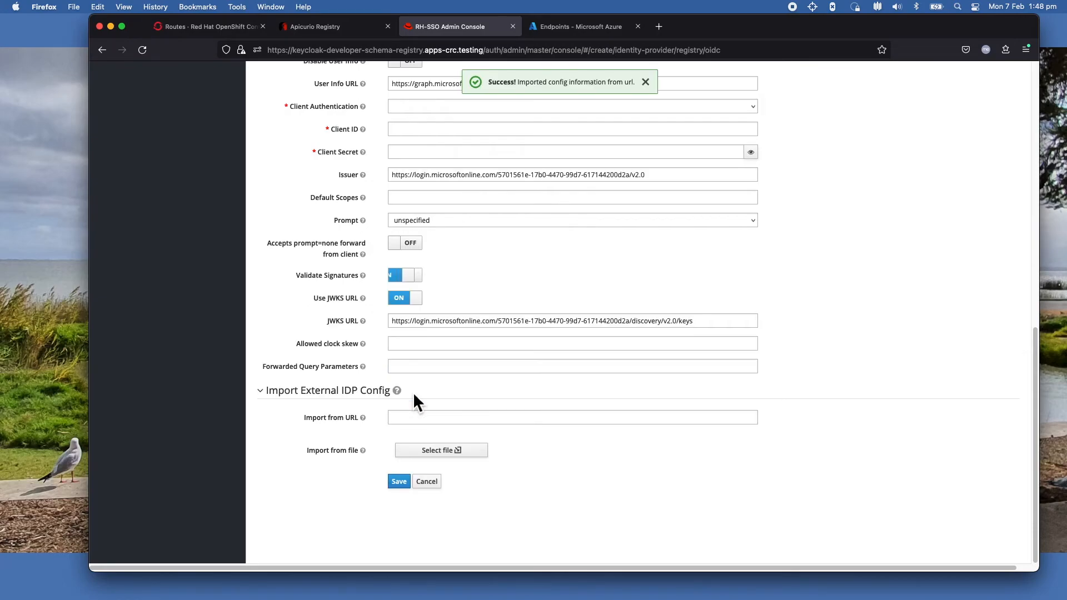
# Cancel the new provider form and open the existing Azure AD provider
pyautogui.scroll(5, 441, 362)
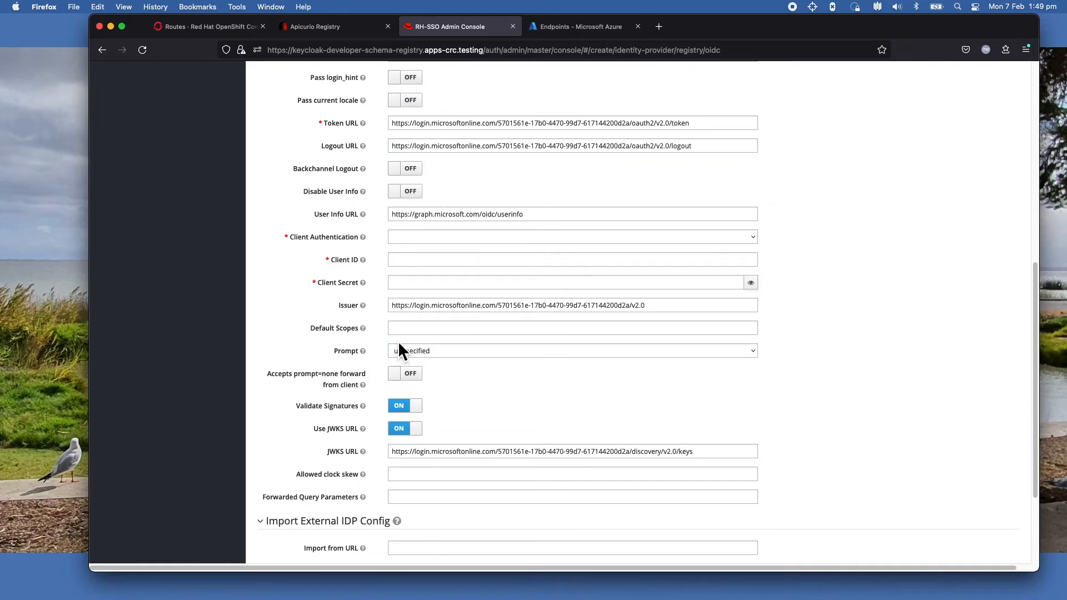
pyautogui.scroll(-5, 397, 346)
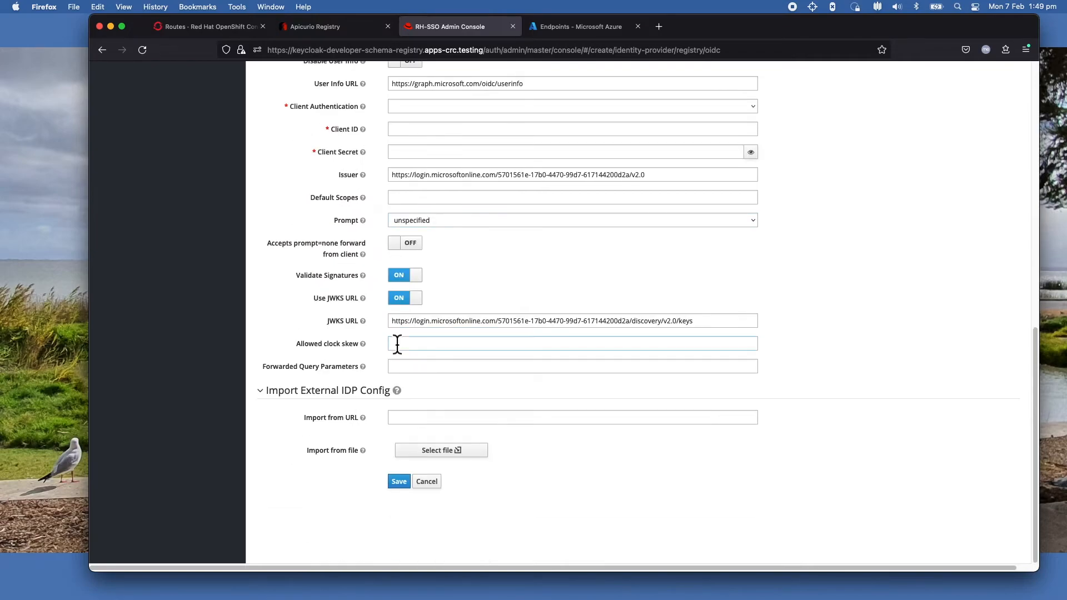
pyautogui.click(437, 483)
pyautogui.click(285, 184)
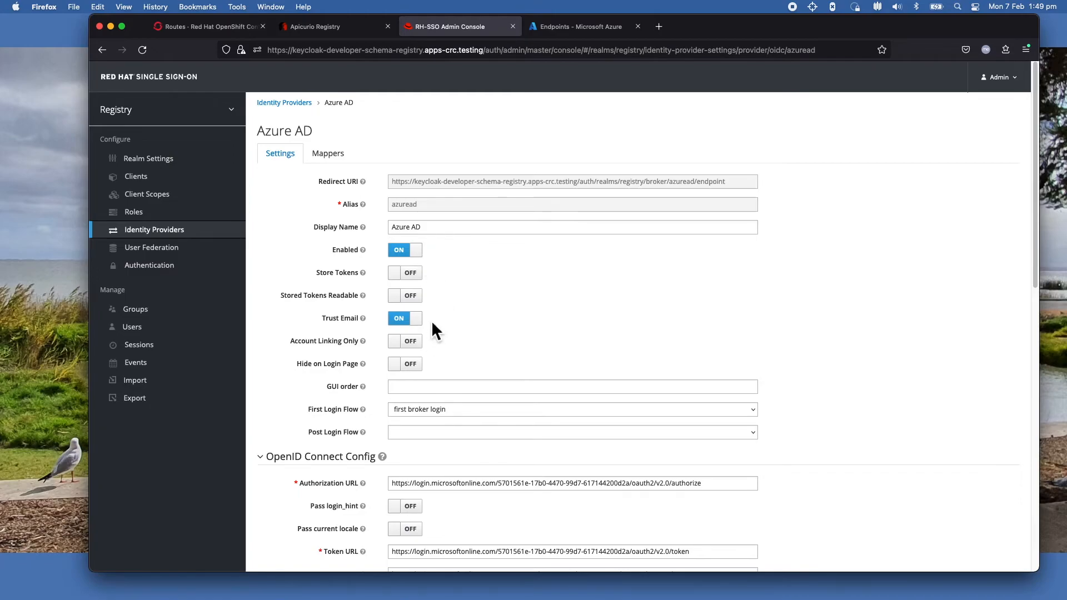
# Review Azure AD's settings: client secret sent as post, openid profile email scopes, JWKS validation
pyautogui.scroll(-4, 431, 312)
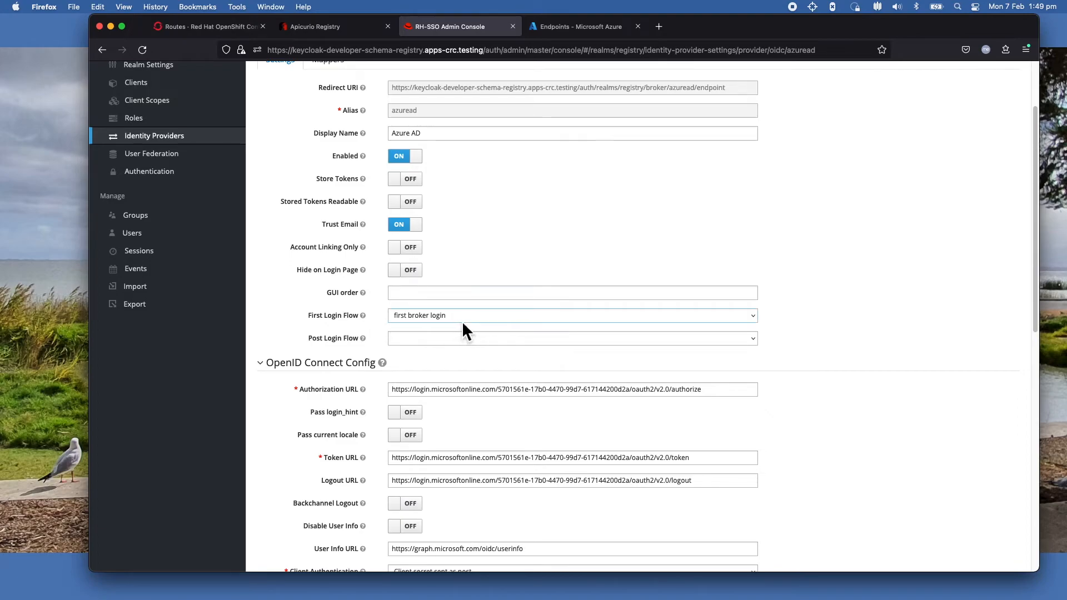
pyautogui.scroll(-2, 470, 319)
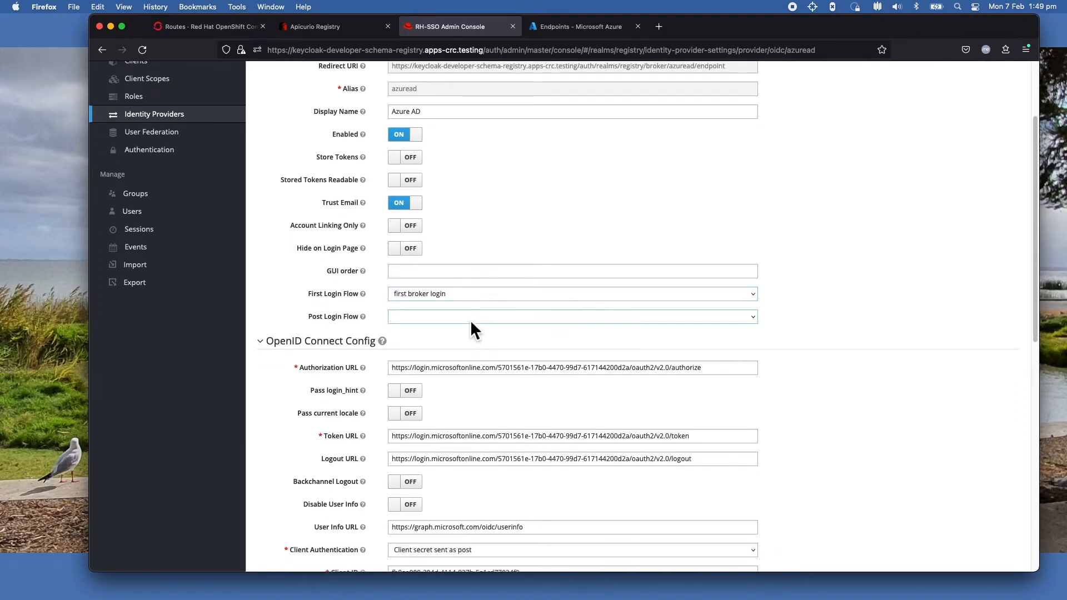
pyautogui.scroll(-1, 470, 326)
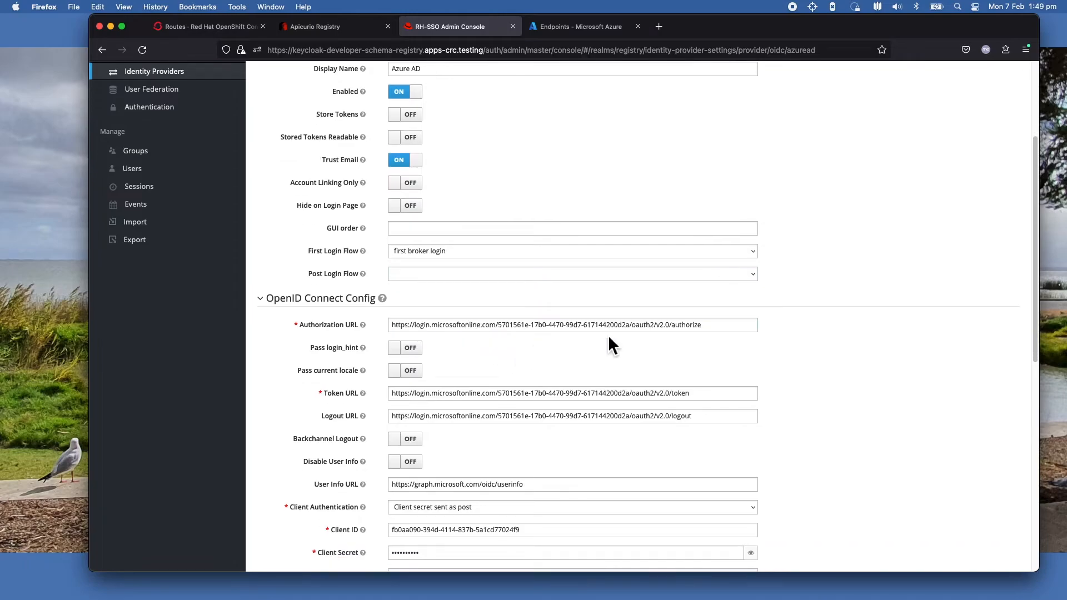
pyautogui.scroll(-4, 569, 373)
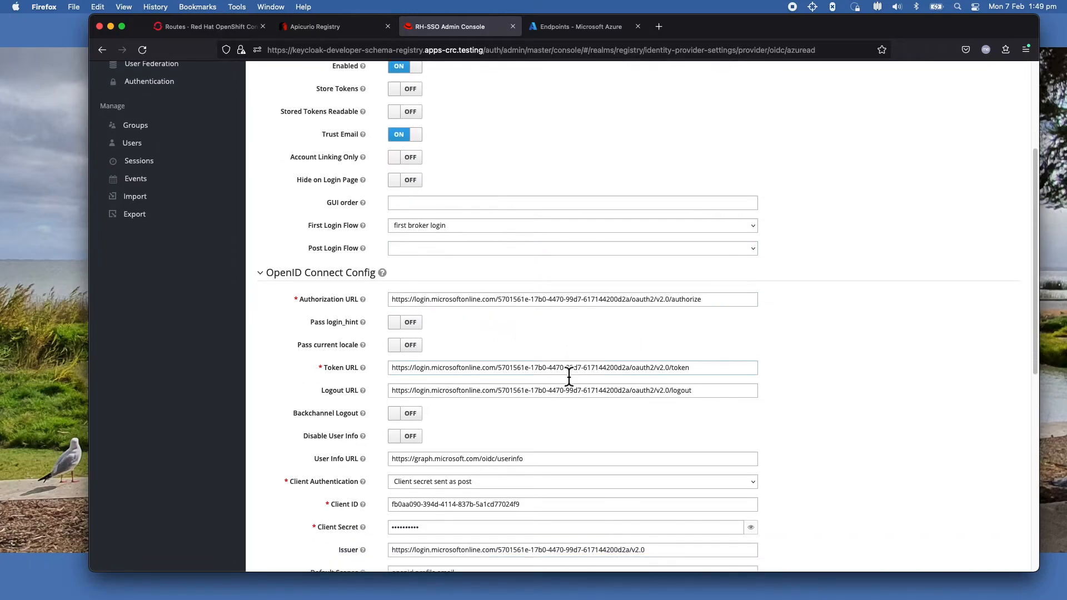
pyautogui.scroll(-9, 568, 372)
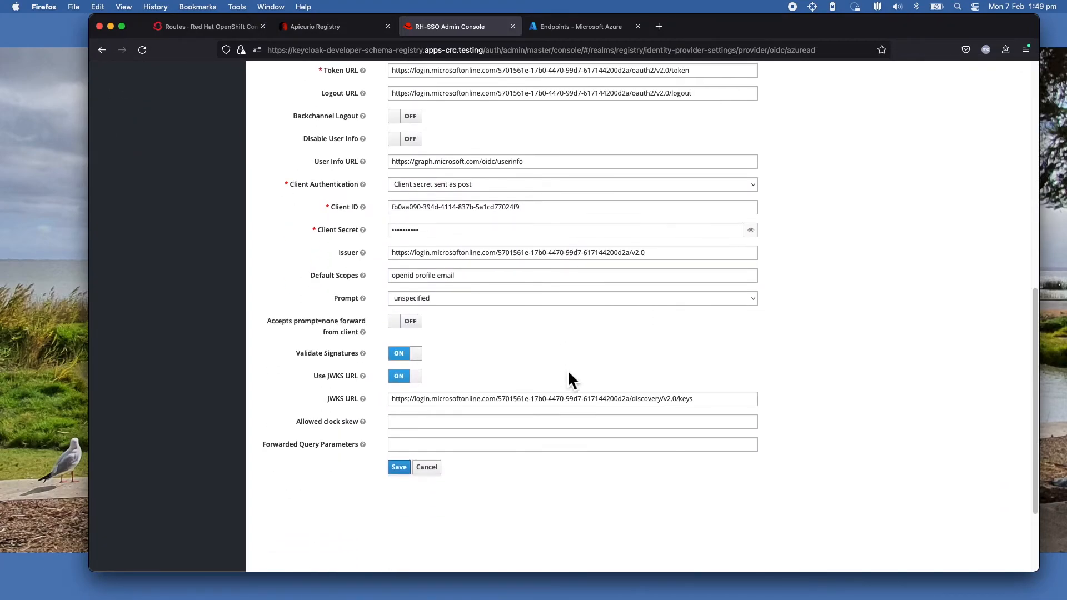
pyautogui.scroll(14, 568, 371)
pyautogui.scroll(5, 569, 370)
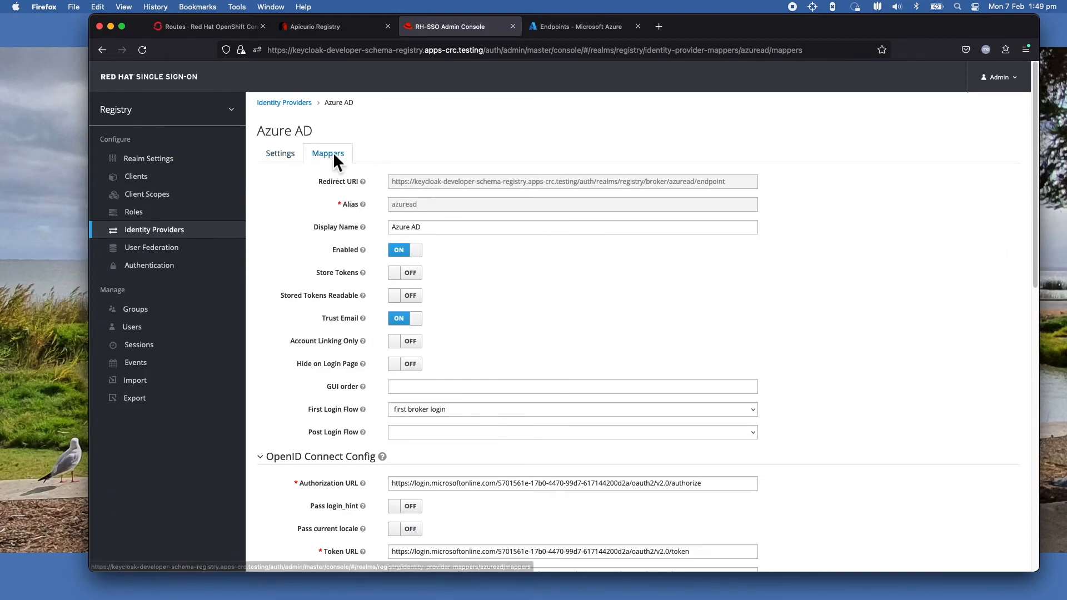
pyautogui.click(333, 156)
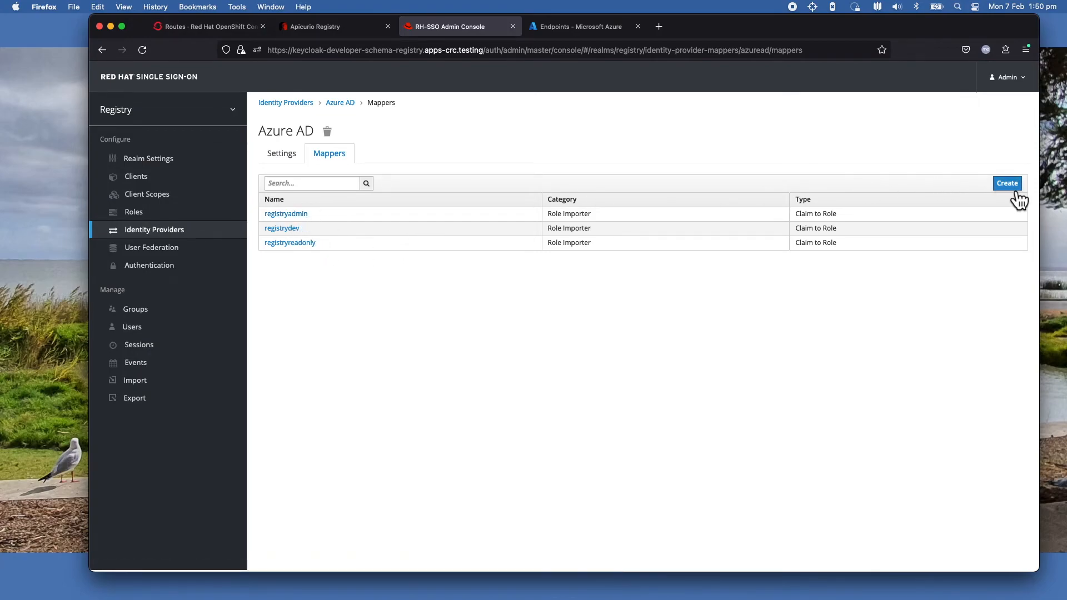
# Inspect the registryadmin mapper's groups claim, group object ID claim value and sr-admin role
pyautogui.click(298, 219)
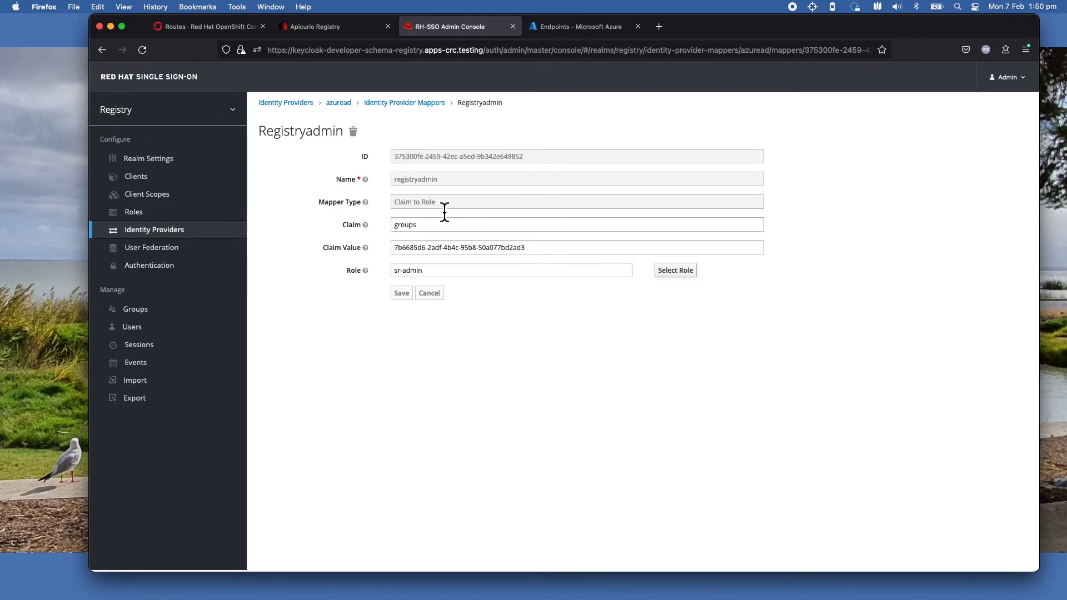
pyautogui.click(420, 227)
pyautogui.click(505, 248)
pyautogui.click(409, 272)
pyautogui.click(532, 250)
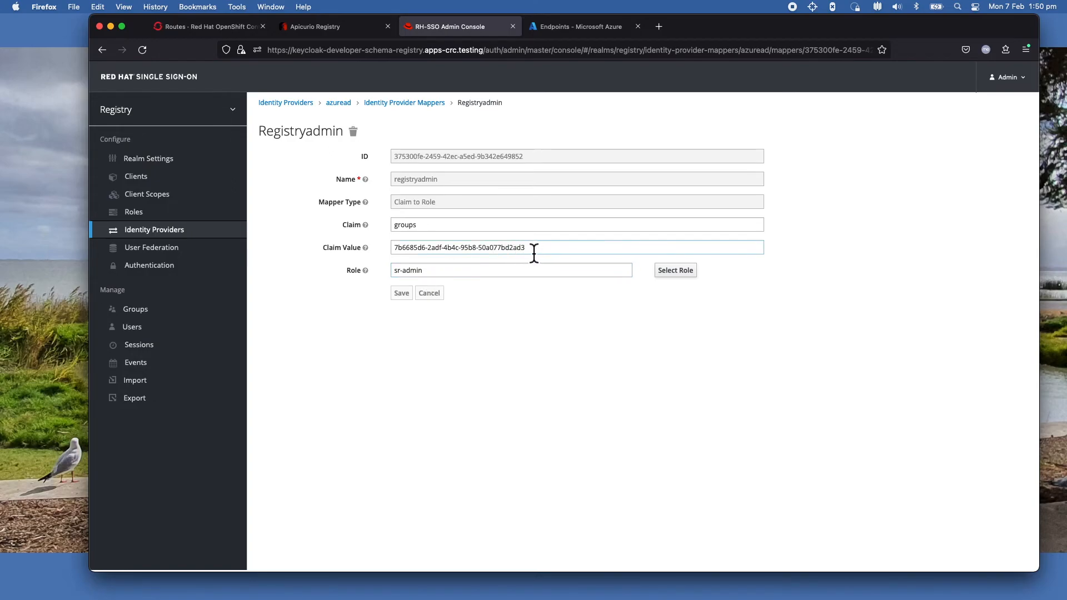
# From the Azure endpoints page, go via All services to the Groups list of registryadmin, registrydev and registryreadonly
pyautogui.click(587, 27)
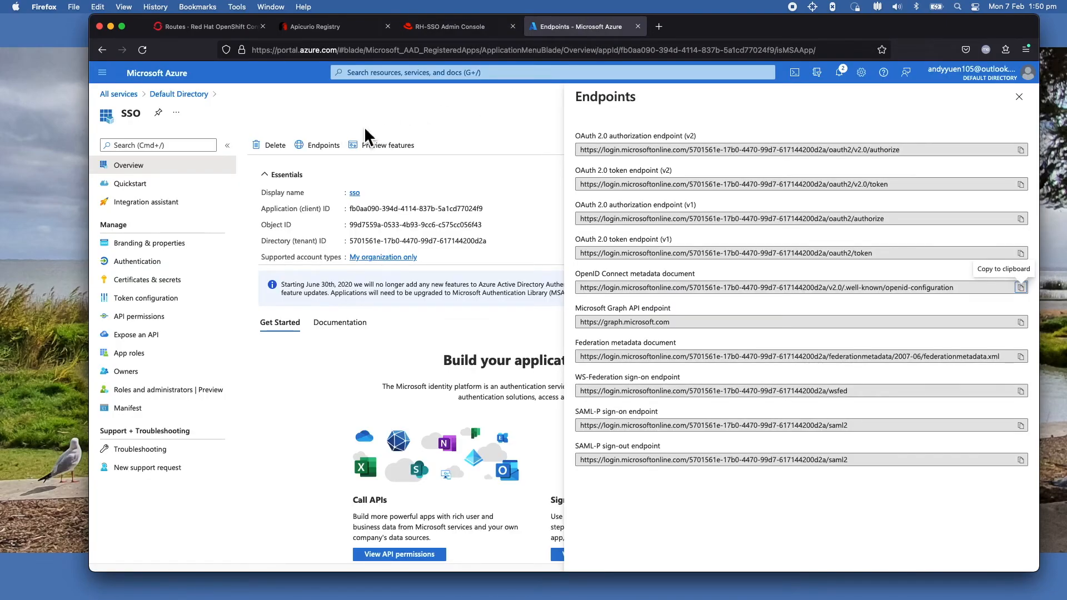
pyautogui.click(133, 96)
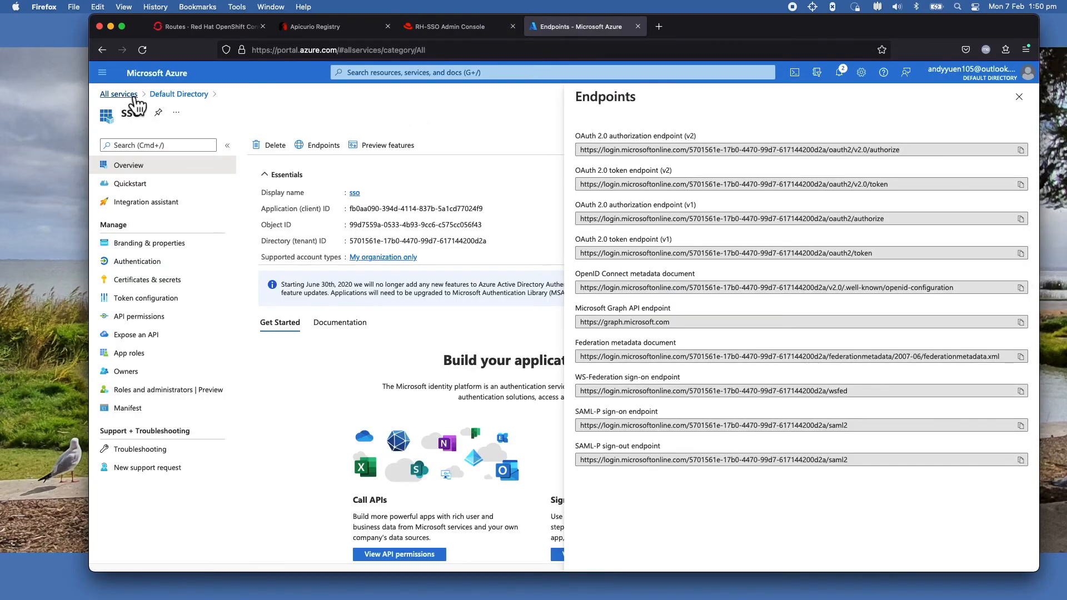
pyautogui.click(520, 194)
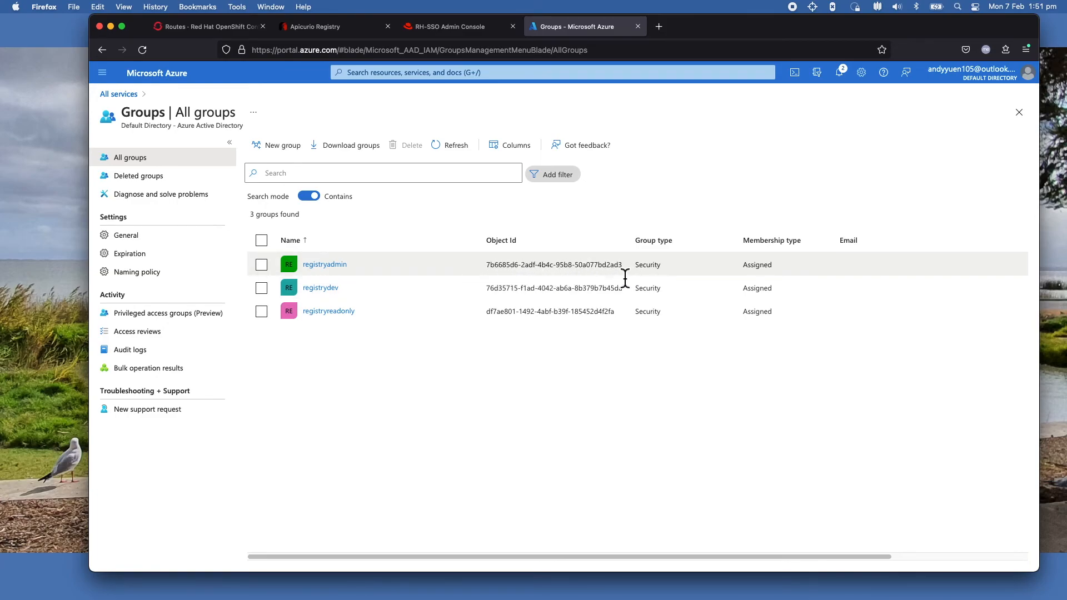
# Compare the registryadmin claim value with the Azure group ID, then open the registrydev mapper
pyautogui.click(475, 31)
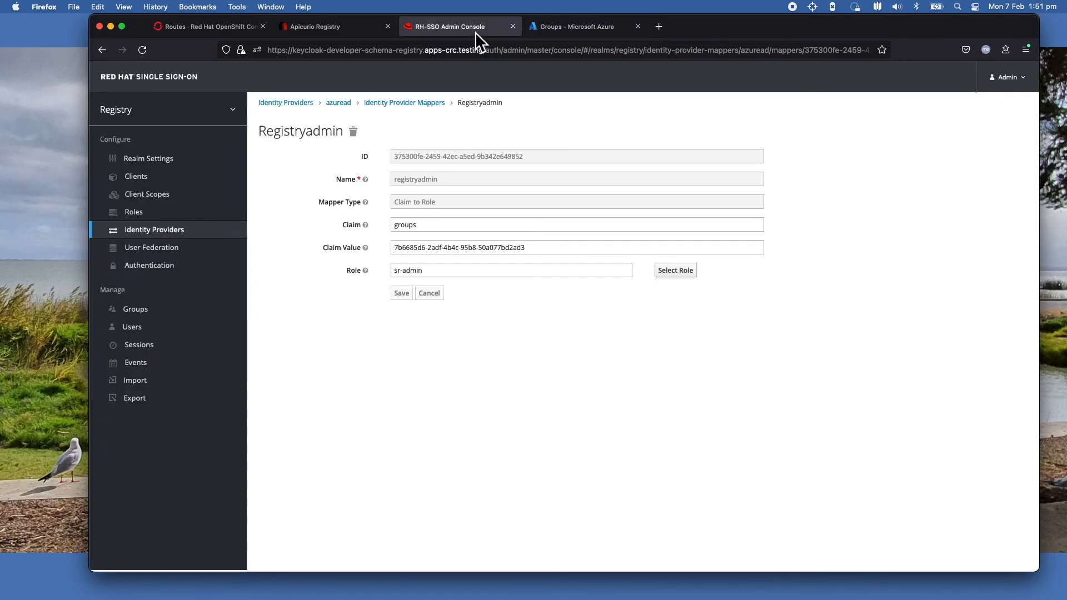
pyautogui.click(541, 254)
pyautogui.click(404, 104)
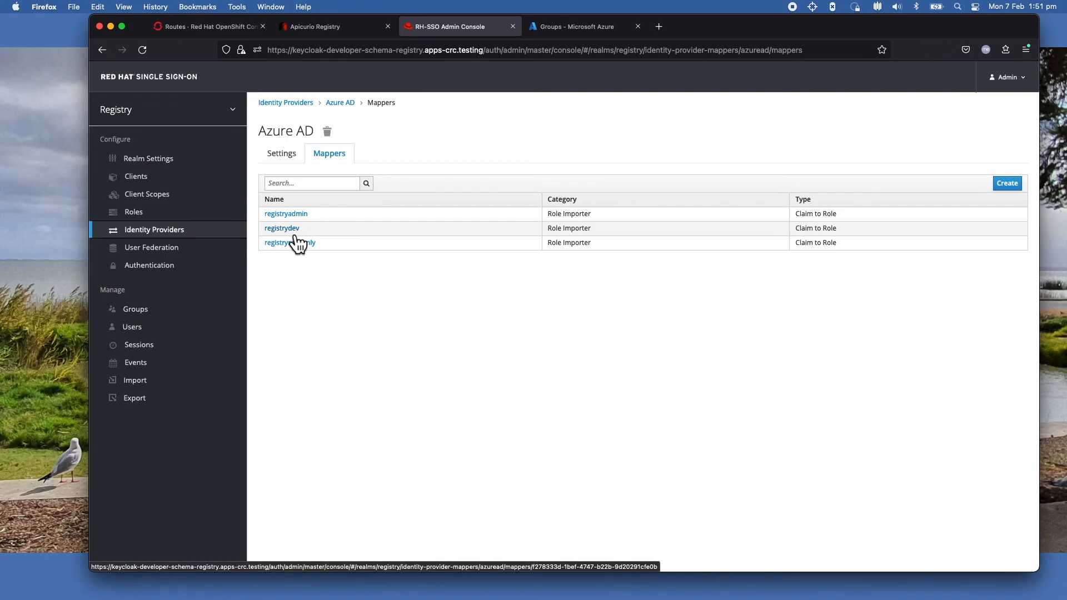
pyautogui.click(294, 234)
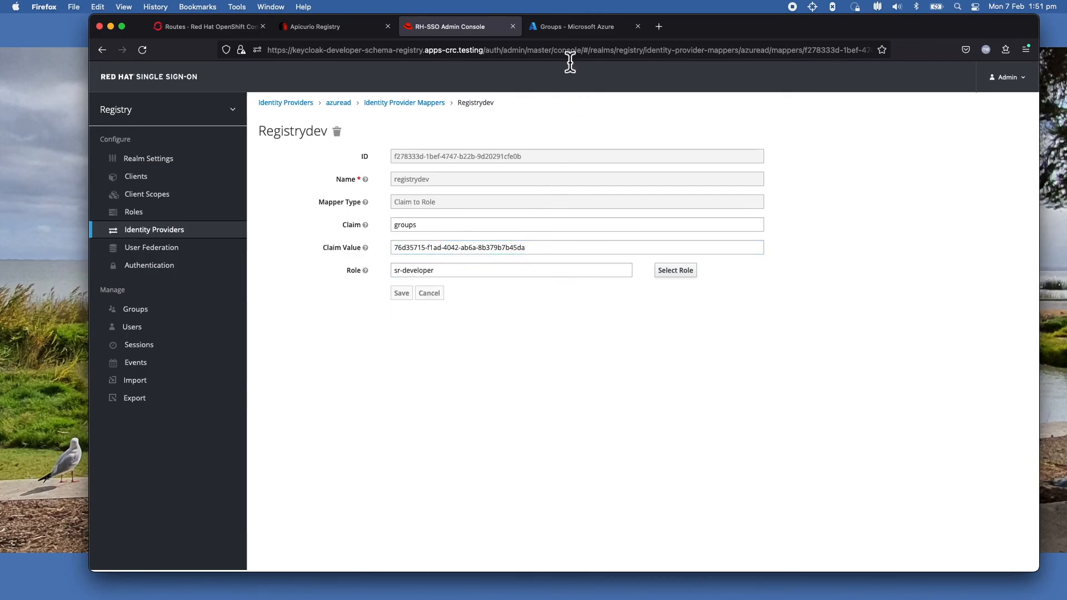
pyautogui.click(572, 28)
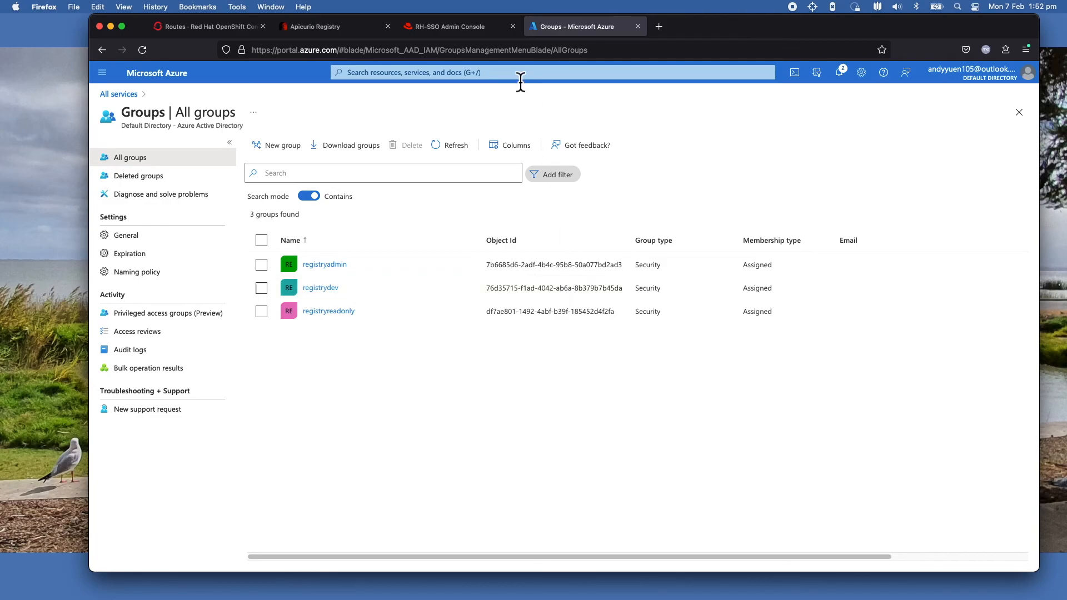
# Leave the Azure groups list and reveal the Conclusions slide bullets on securing the registry UI
pyautogui.click(459, 26)
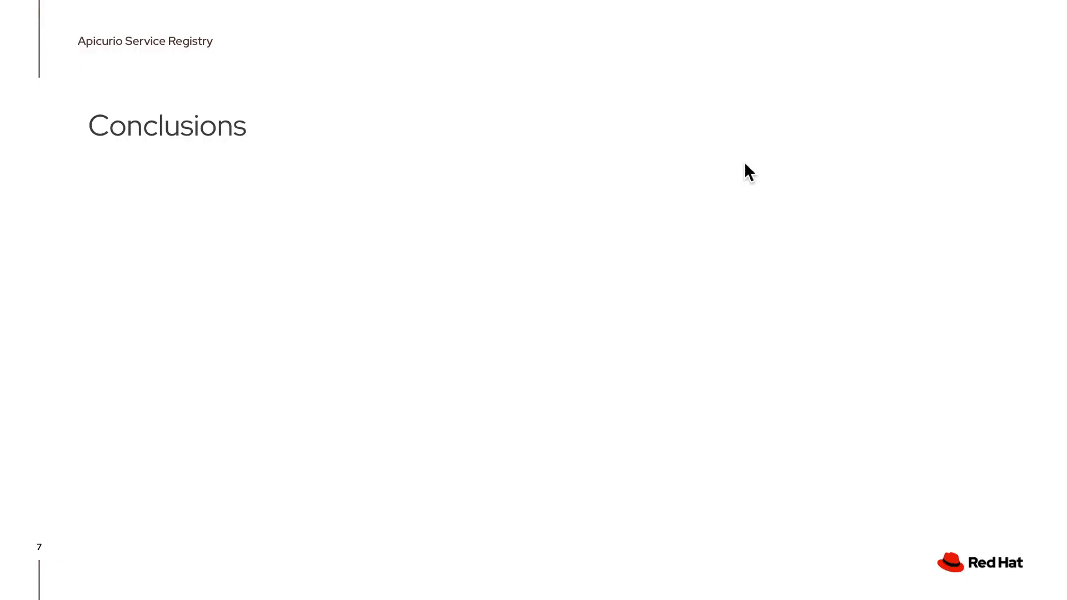
pyautogui.click(745, 164)
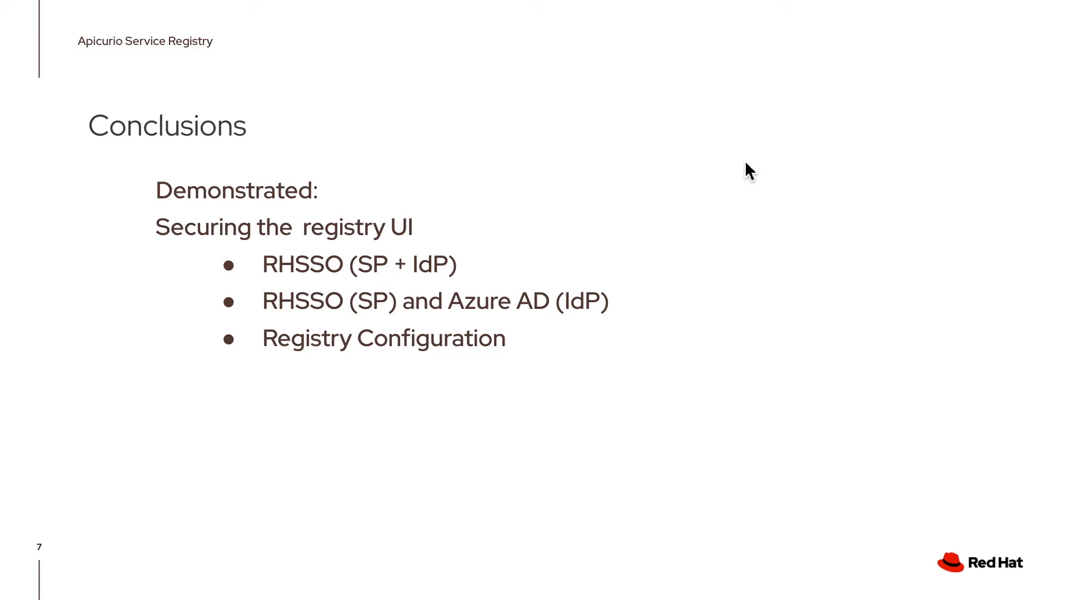